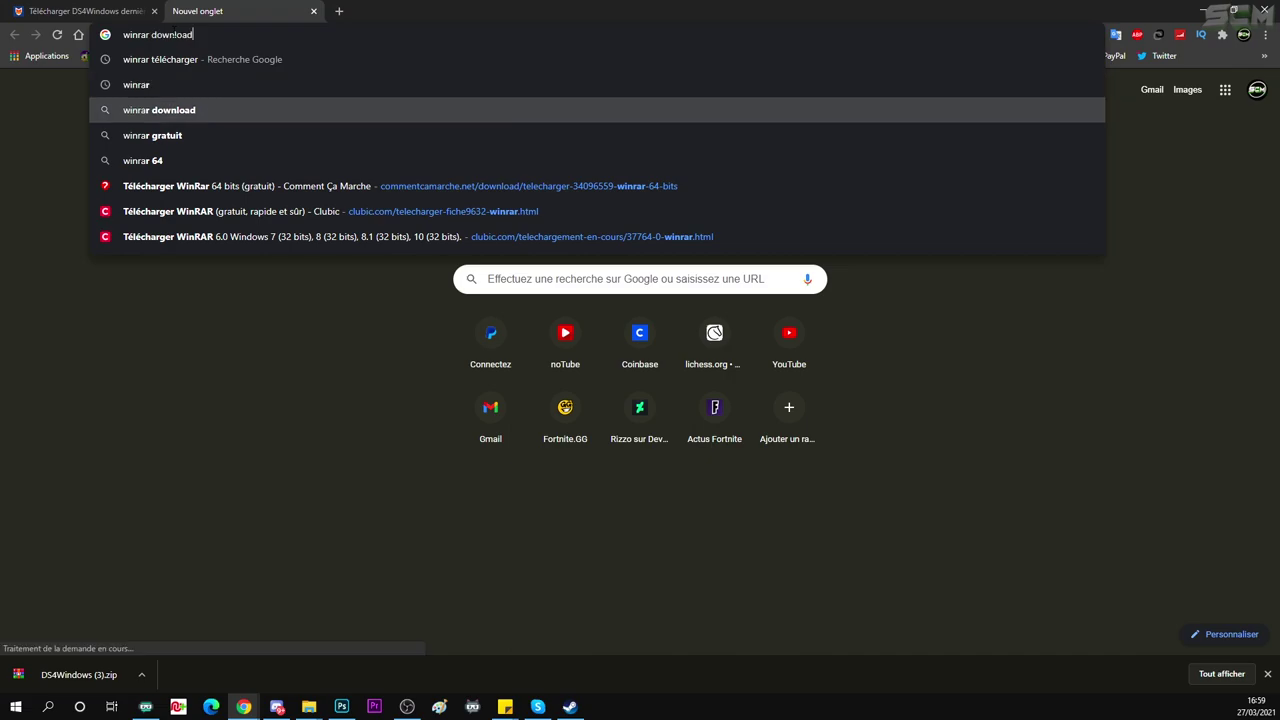
# Step: Search the web for "winrar télécharger" and save the WinRAR installer from the Clubic page, ignoring the Brave offer
pyautogui.press('Return')
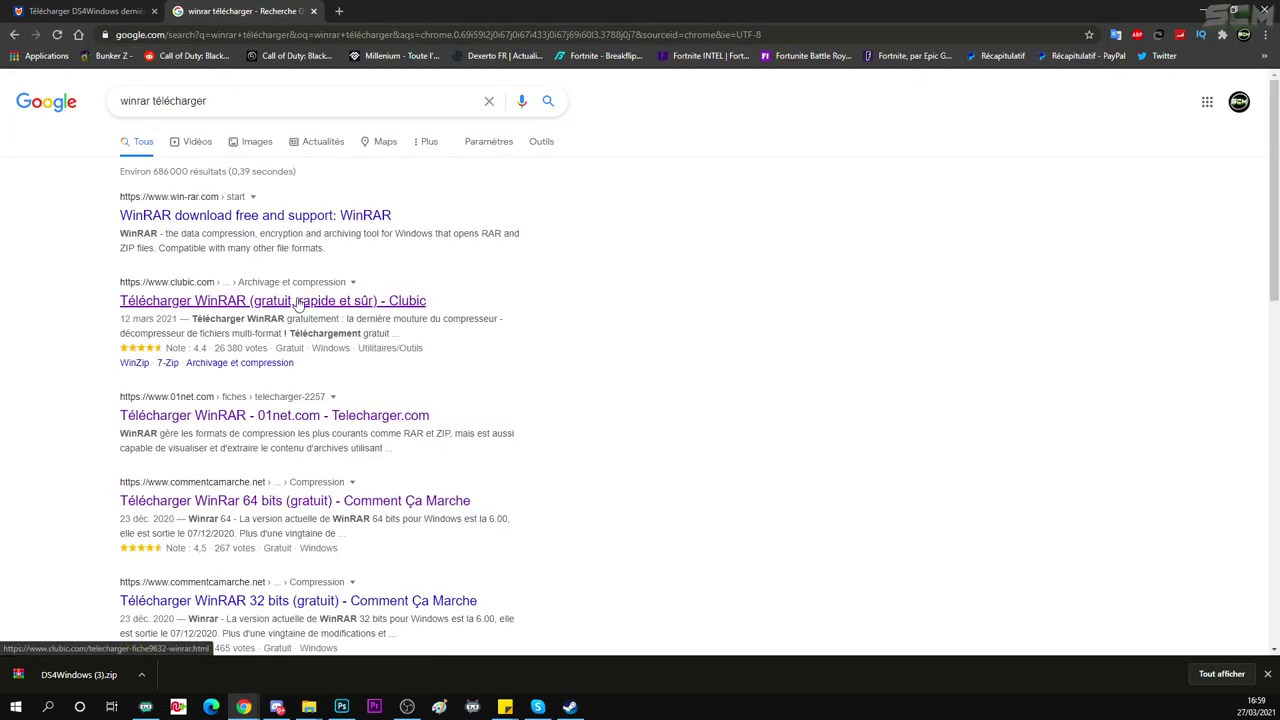
pyautogui.click(295, 302)
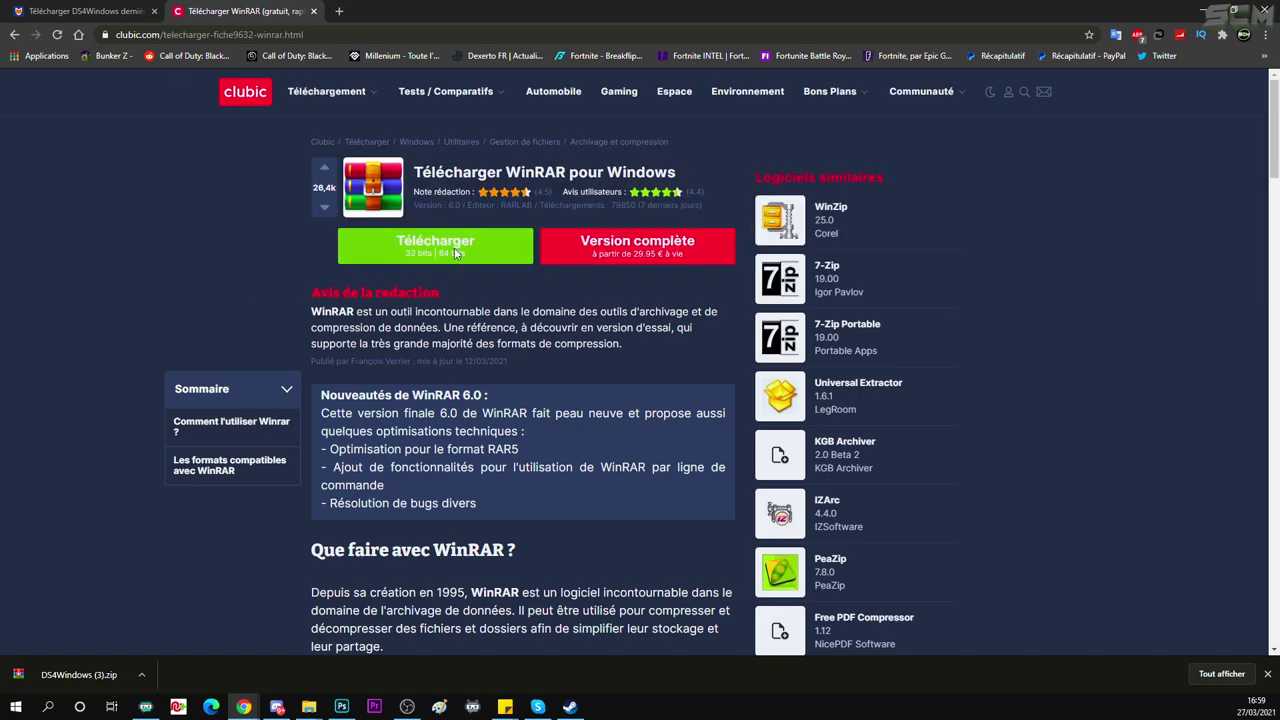
pyautogui.click(455, 249)
pyautogui.click(890, 234)
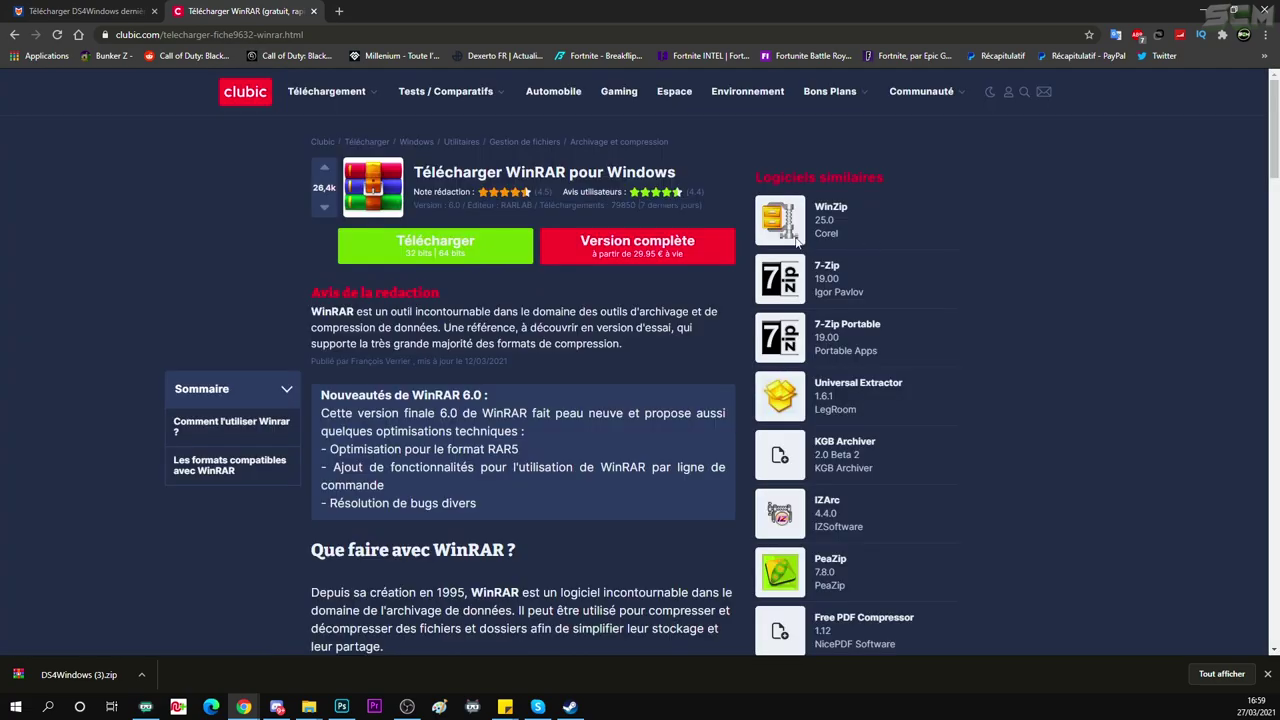
pyautogui.click(437, 248)
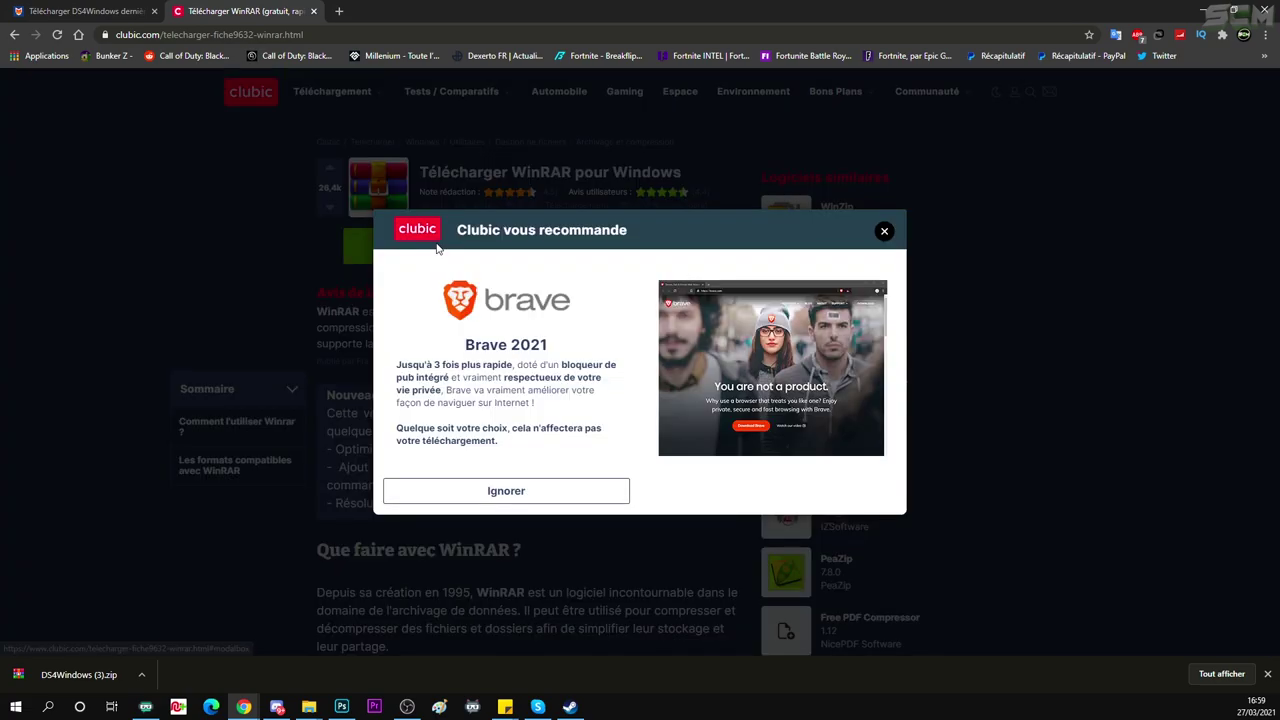
pyautogui.click(506, 490)
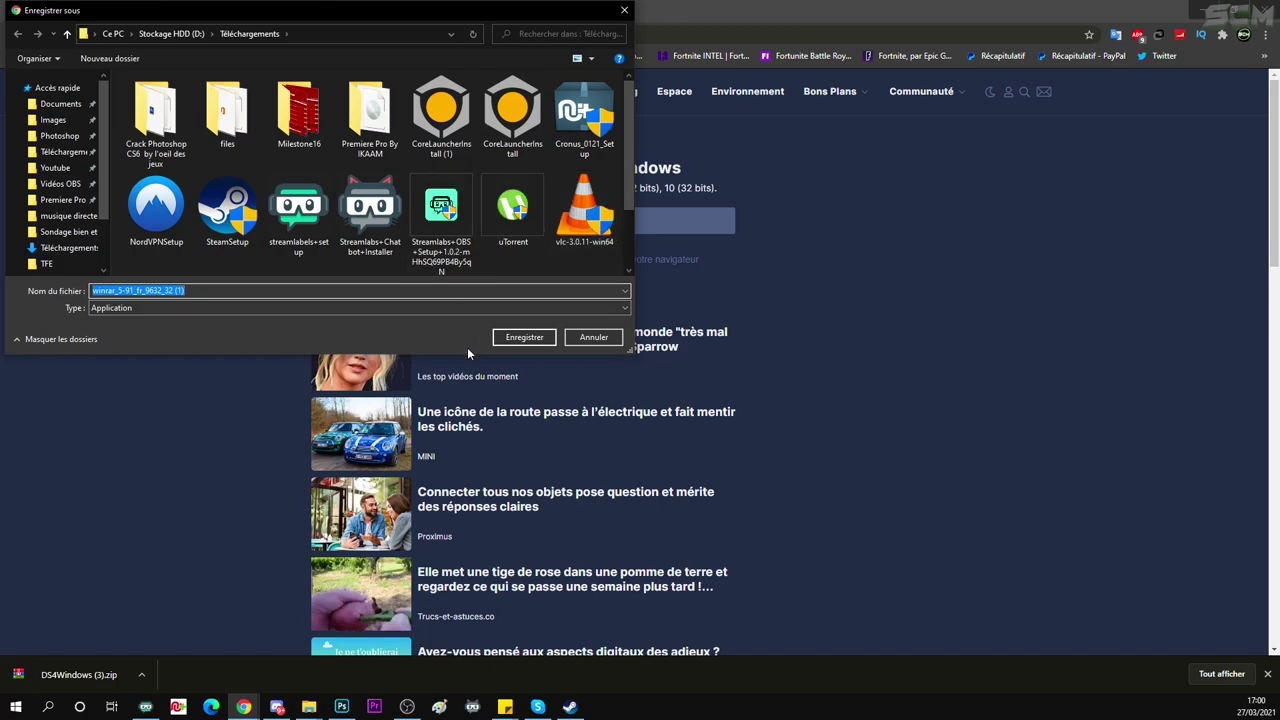
pyautogui.click(524, 338)
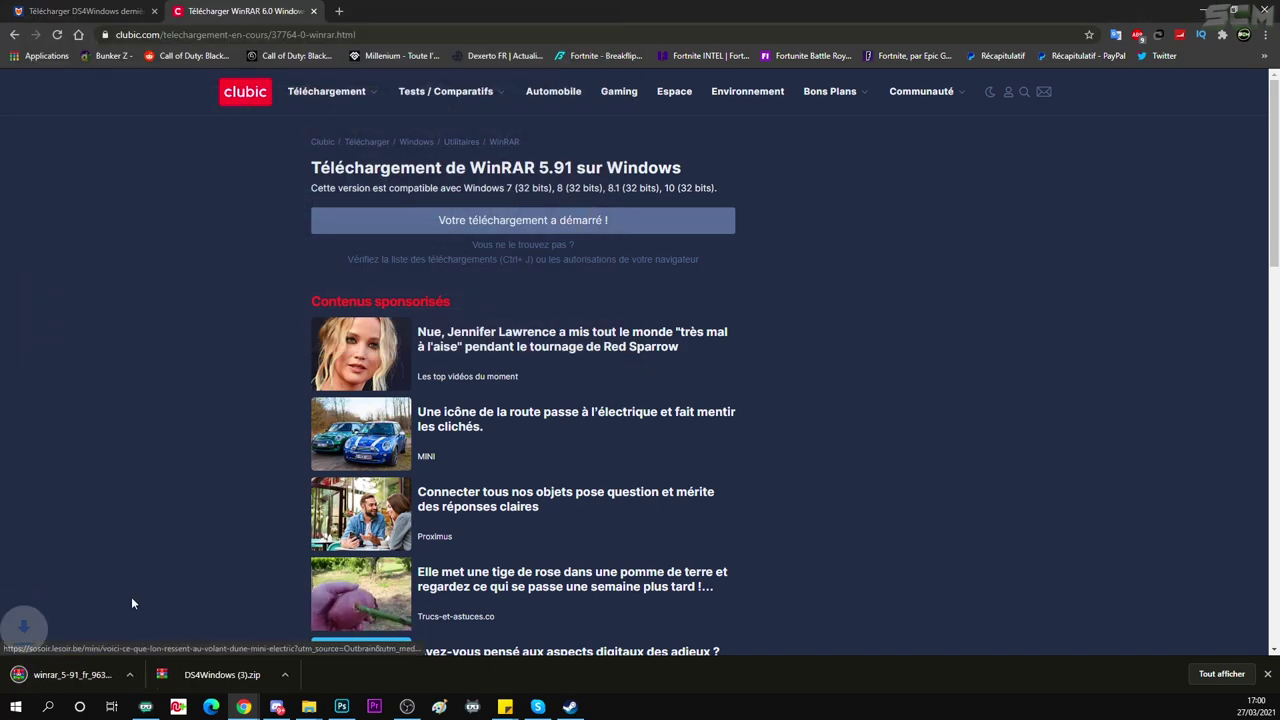
pyautogui.click(95, 685)
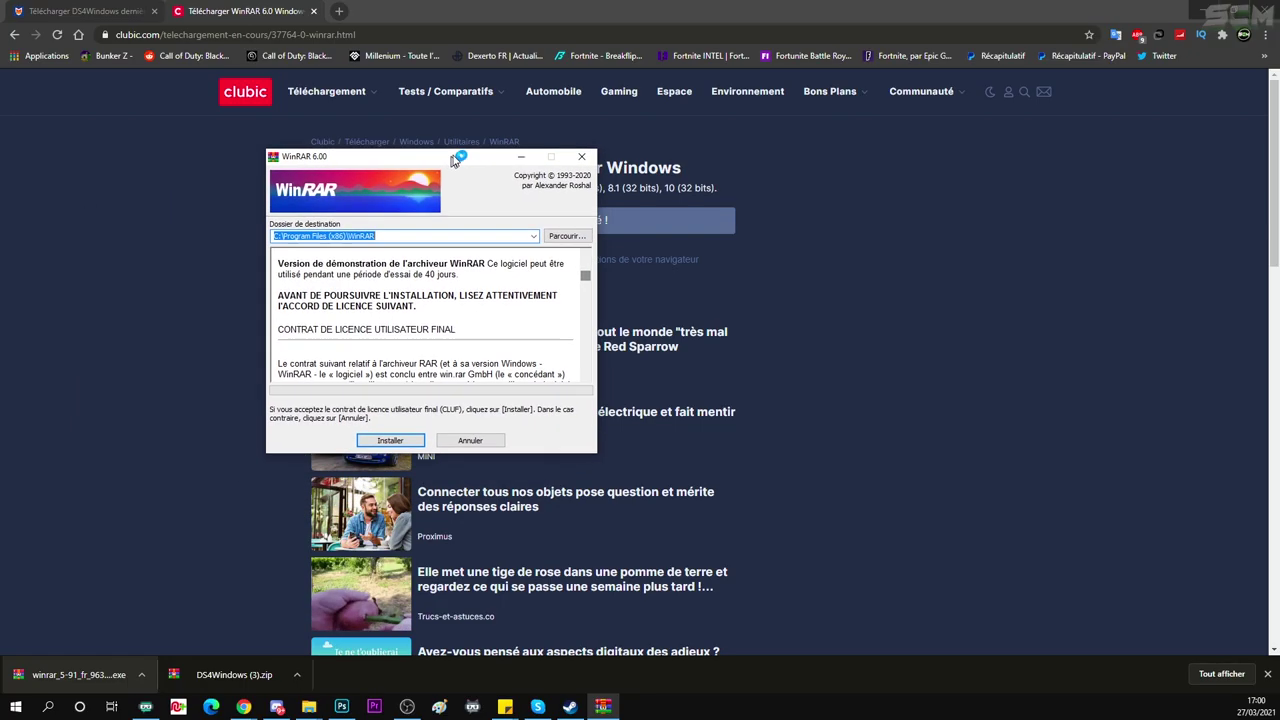
pyautogui.moveTo(454, 160); pyautogui.dragTo(592, 140)
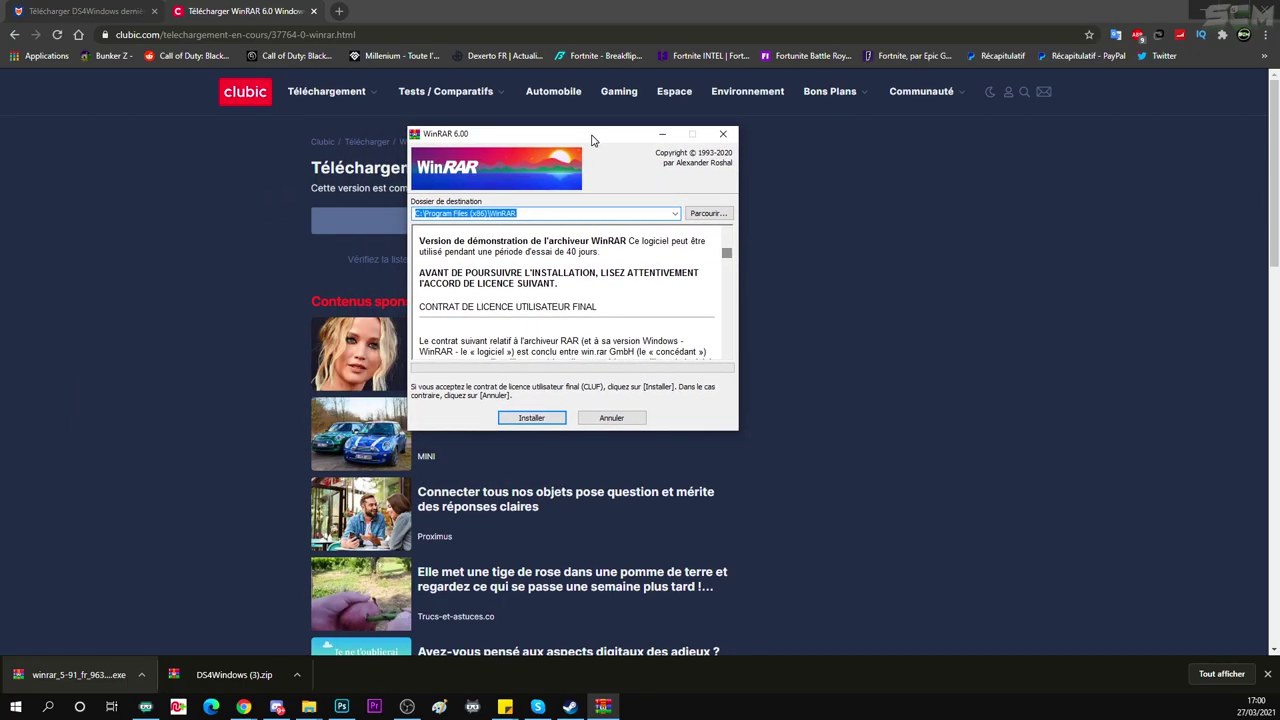
pyautogui.click(725, 135)
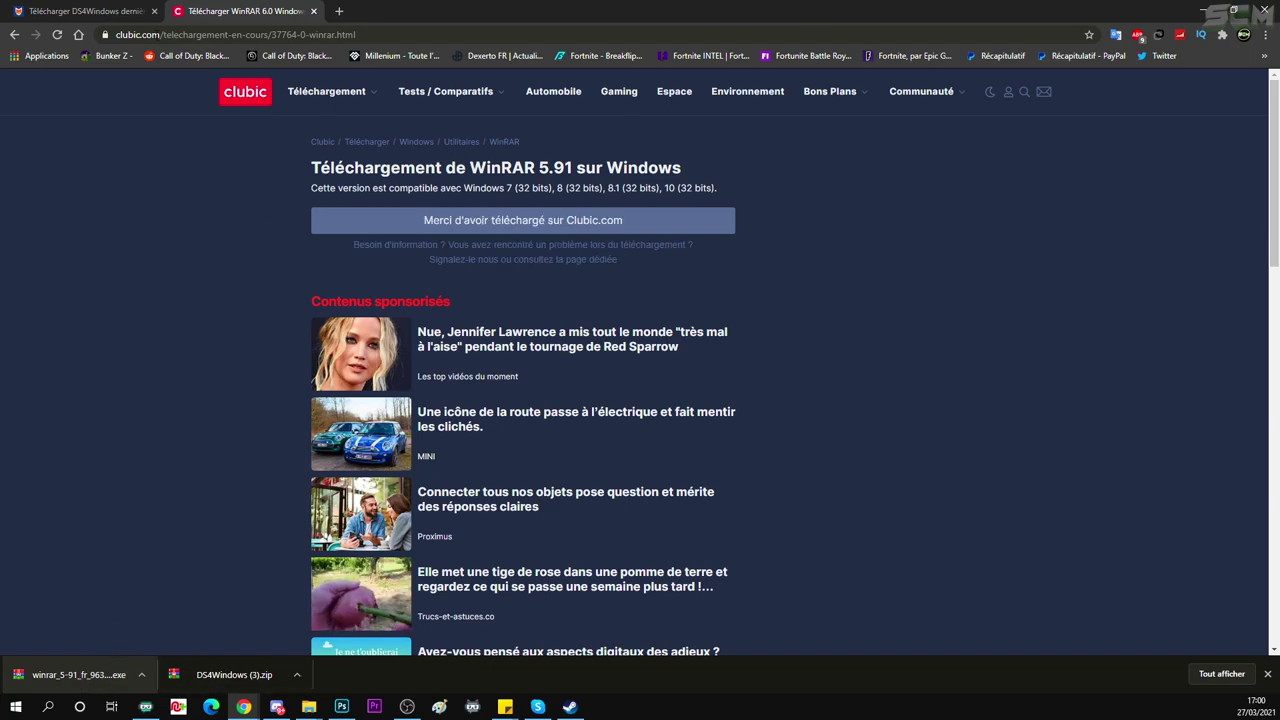
# Step: Extract all the files in the downloaded DS4Windows (3).zip to the Bureau folder, then close the archive and minimize the browser
pyautogui.click(85, 11)
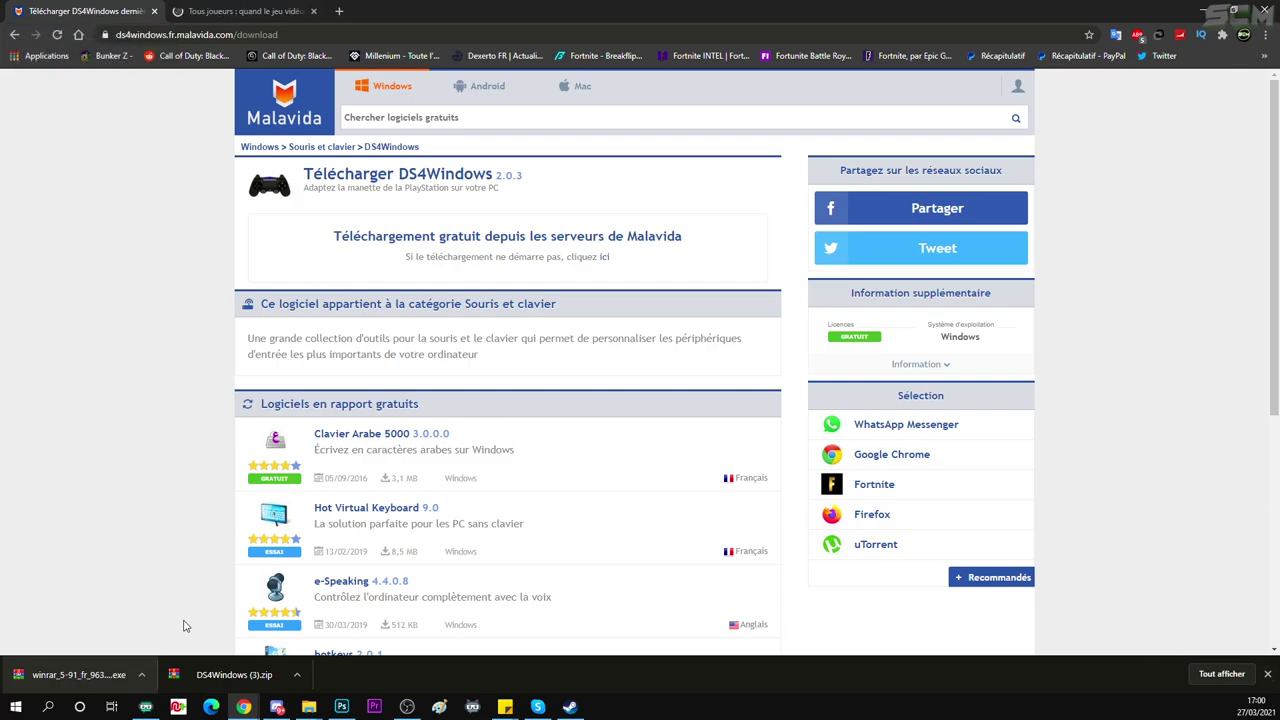
pyautogui.click(234, 674)
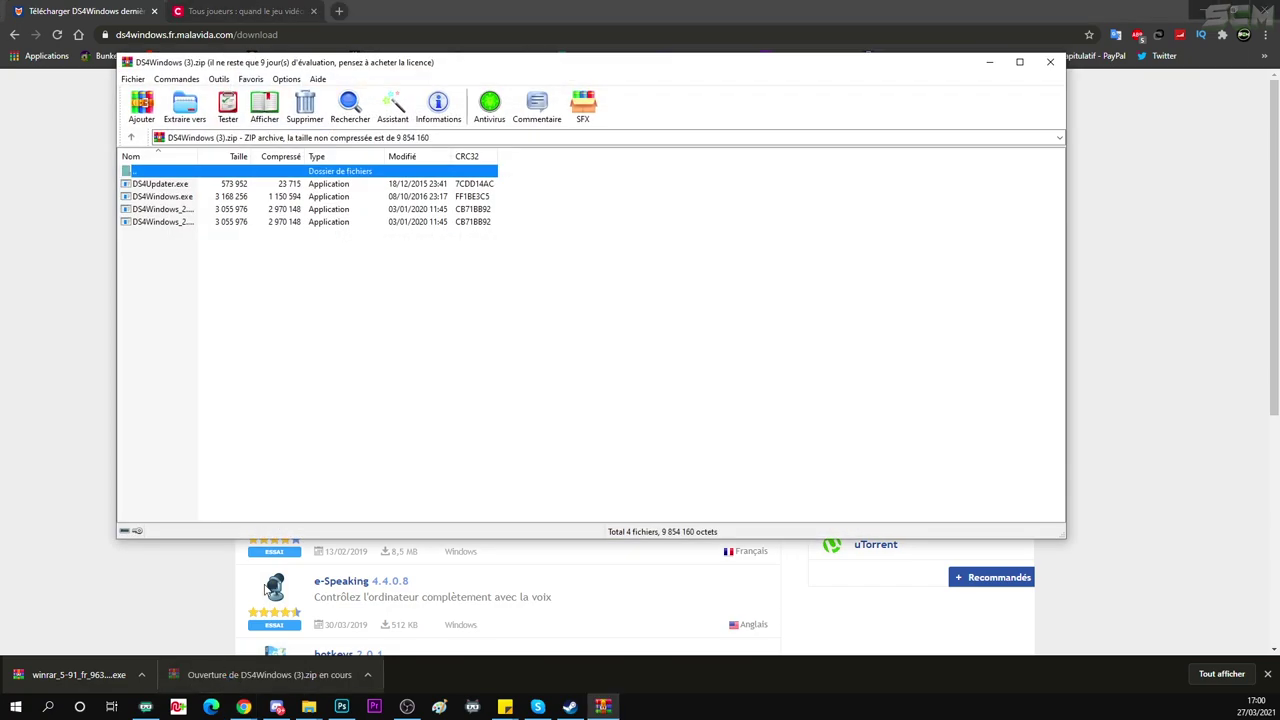
pyautogui.click(155, 245)
pyautogui.moveTo(155, 245); pyautogui.dragTo(146, 193)
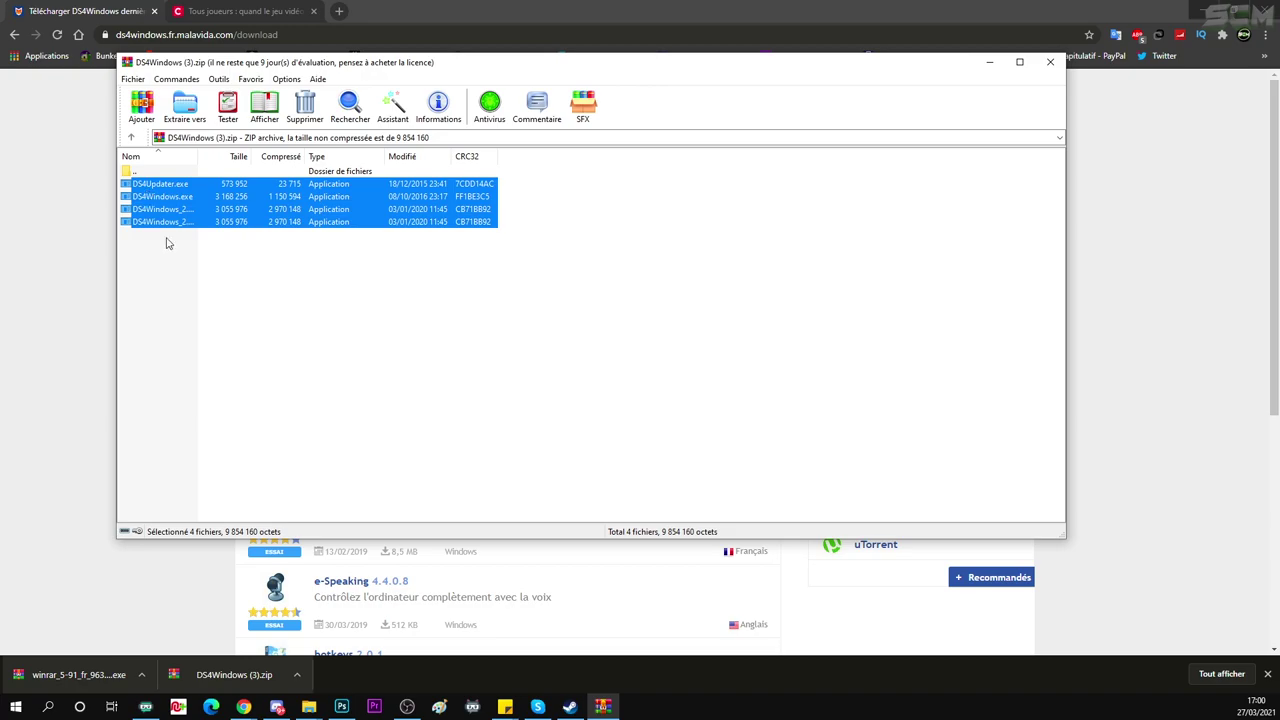
pyautogui.click(185, 105)
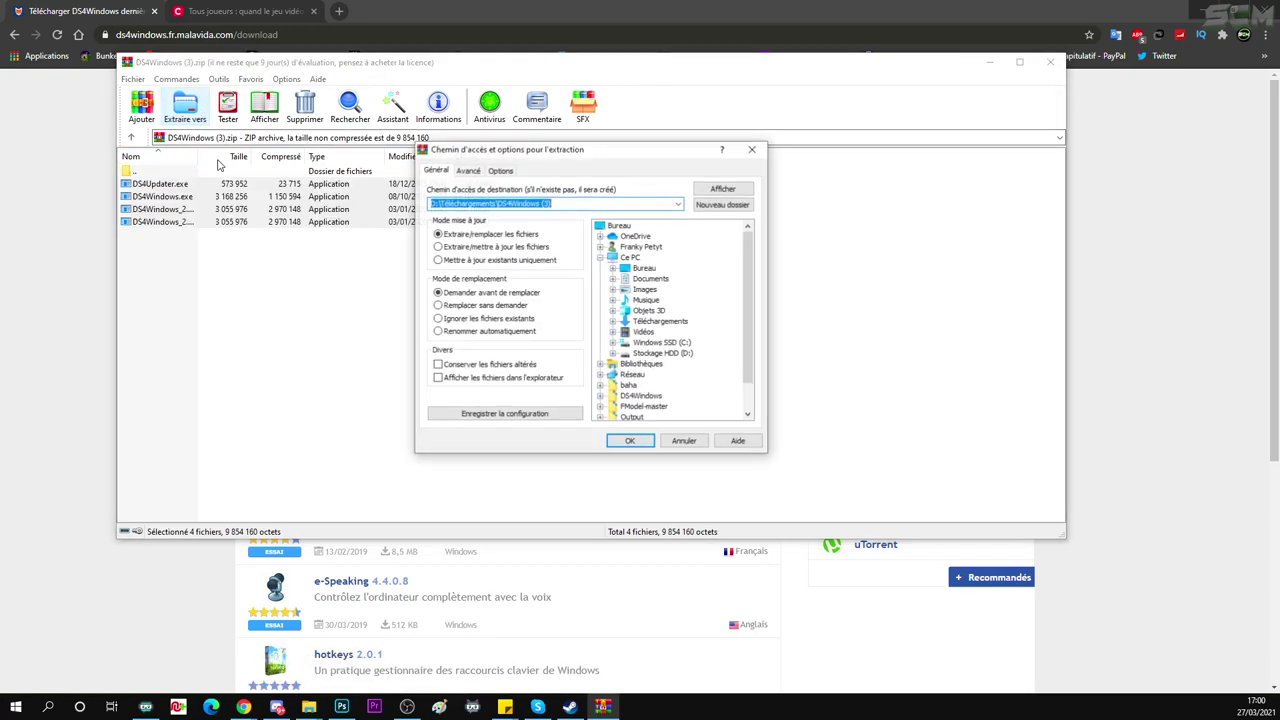
pyautogui.click(643, 268)
pyautogui.click(630, 440)
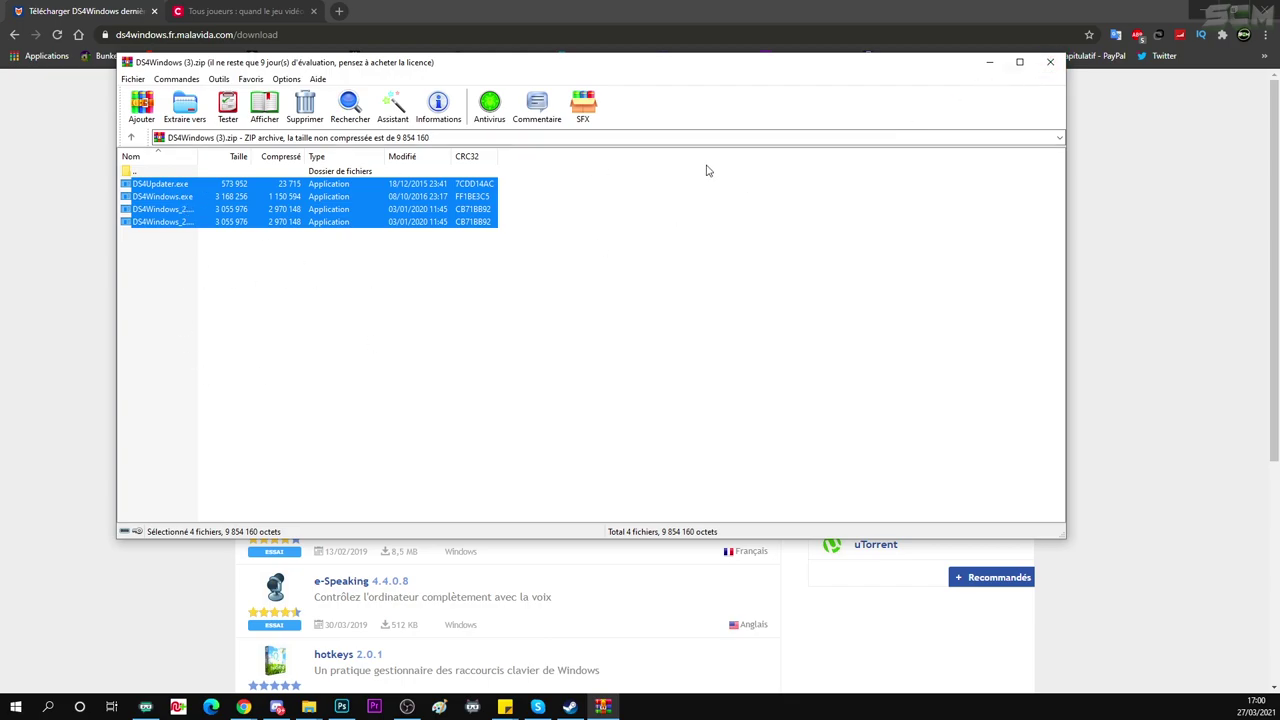
pyautogui.click(1050, 62)
pyautogui.click(1205, 11)
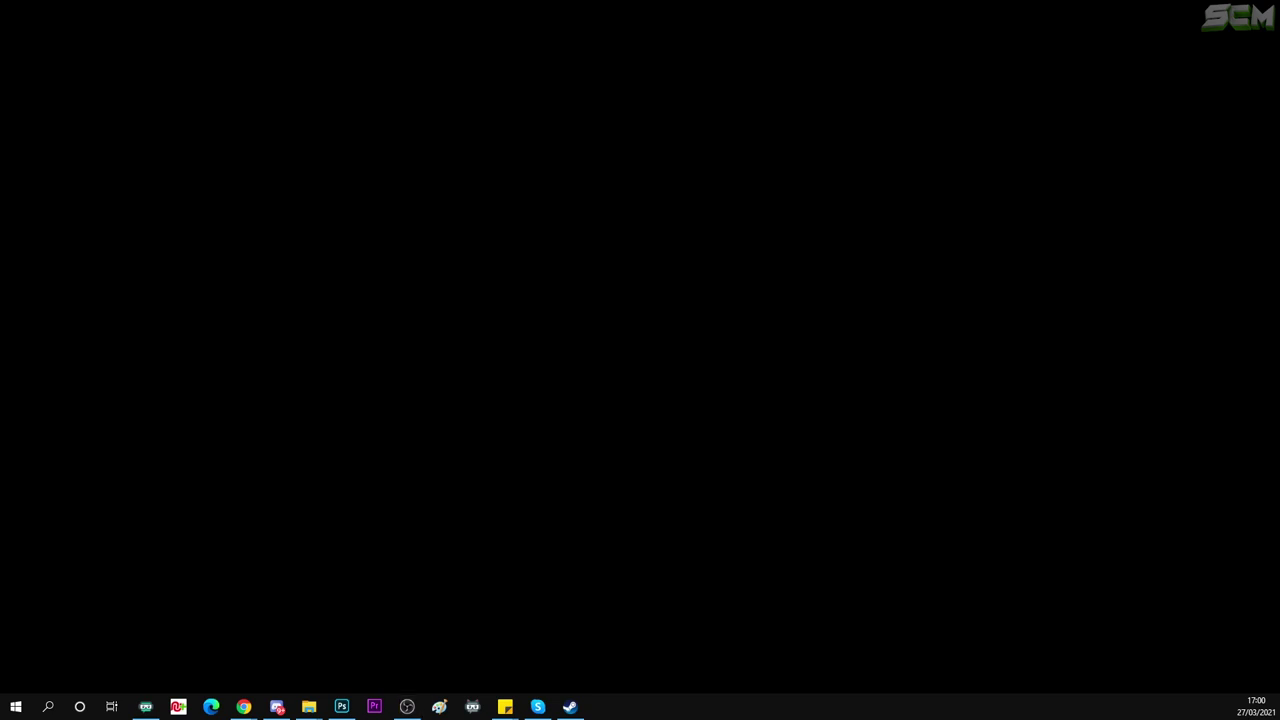
# Step: Bring the extracted DS4Windows files onto the visible desktop and delete the two DS4Windows_2 installer files
pyautogui.moveTo(0, 246); pyautogui.dragTo(554, 206)
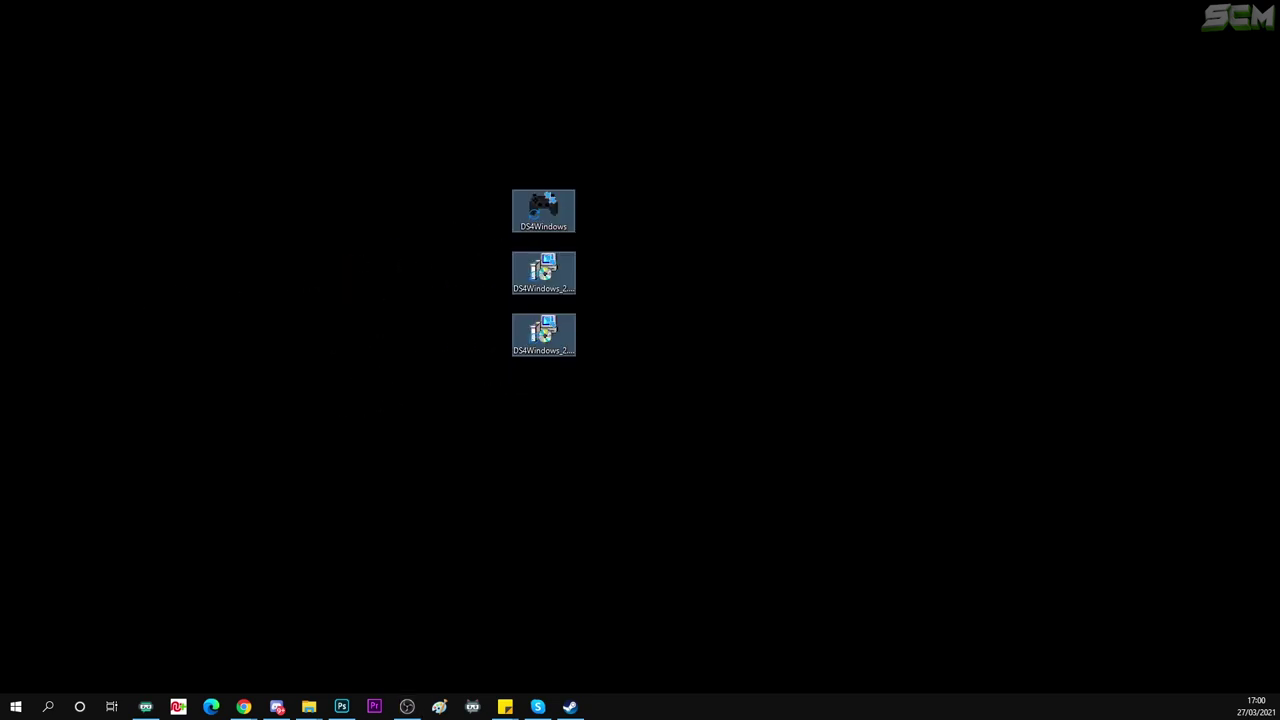
pyautogui.moveTo(0, 260); pyautogui.dragTo(531, 157)
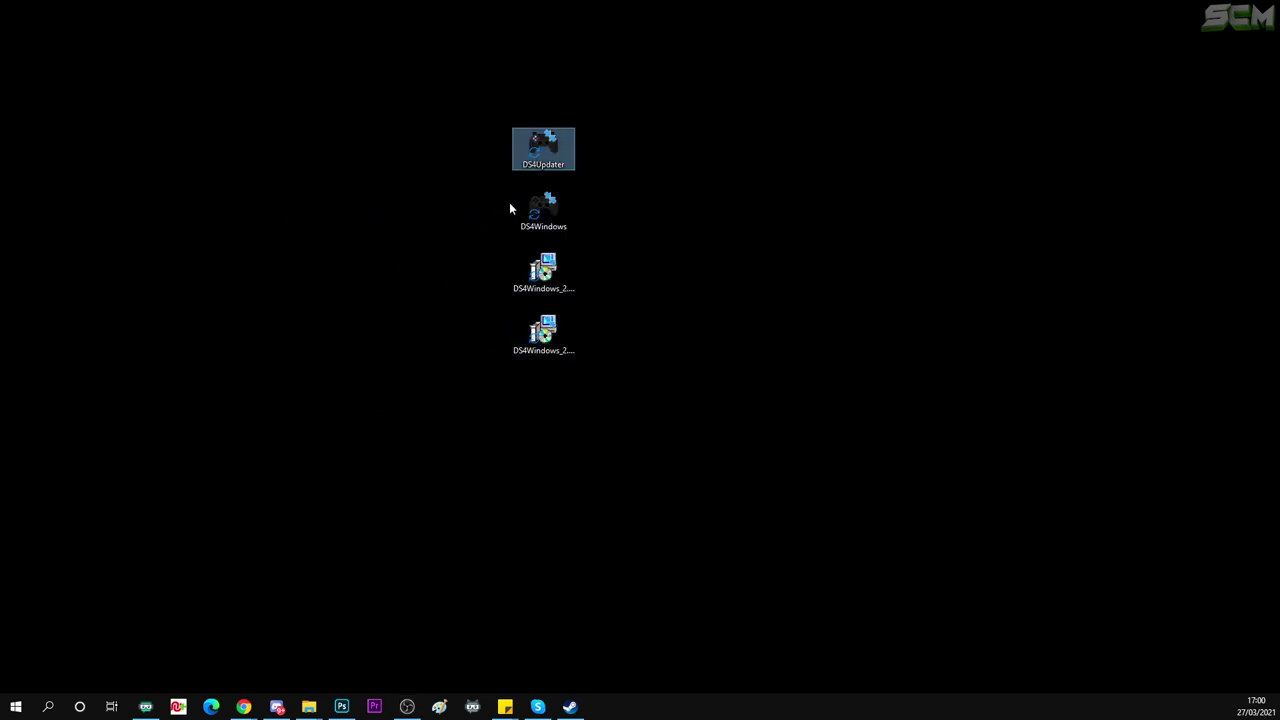
pyautogui.moveTo(641, 391); pyautogui.dragTo(508, 278)
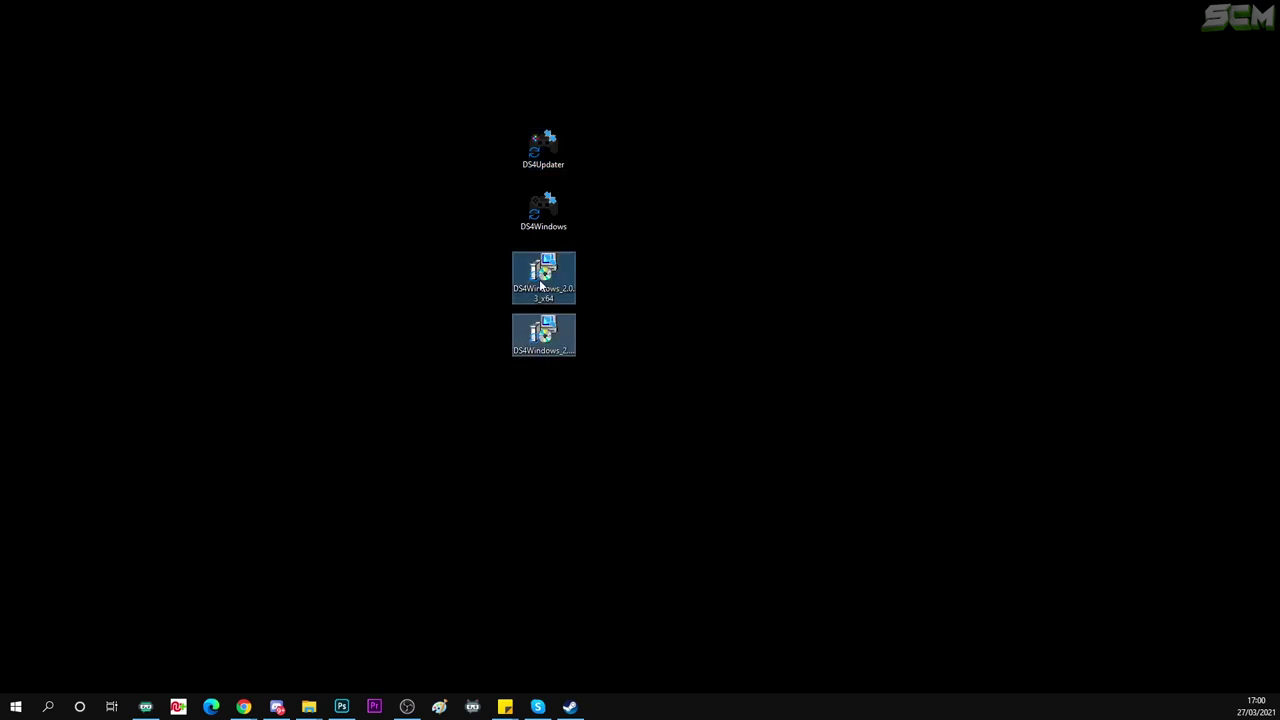
pyautogui.rightClick(541, 283)
pyautogui.click(631, 554)
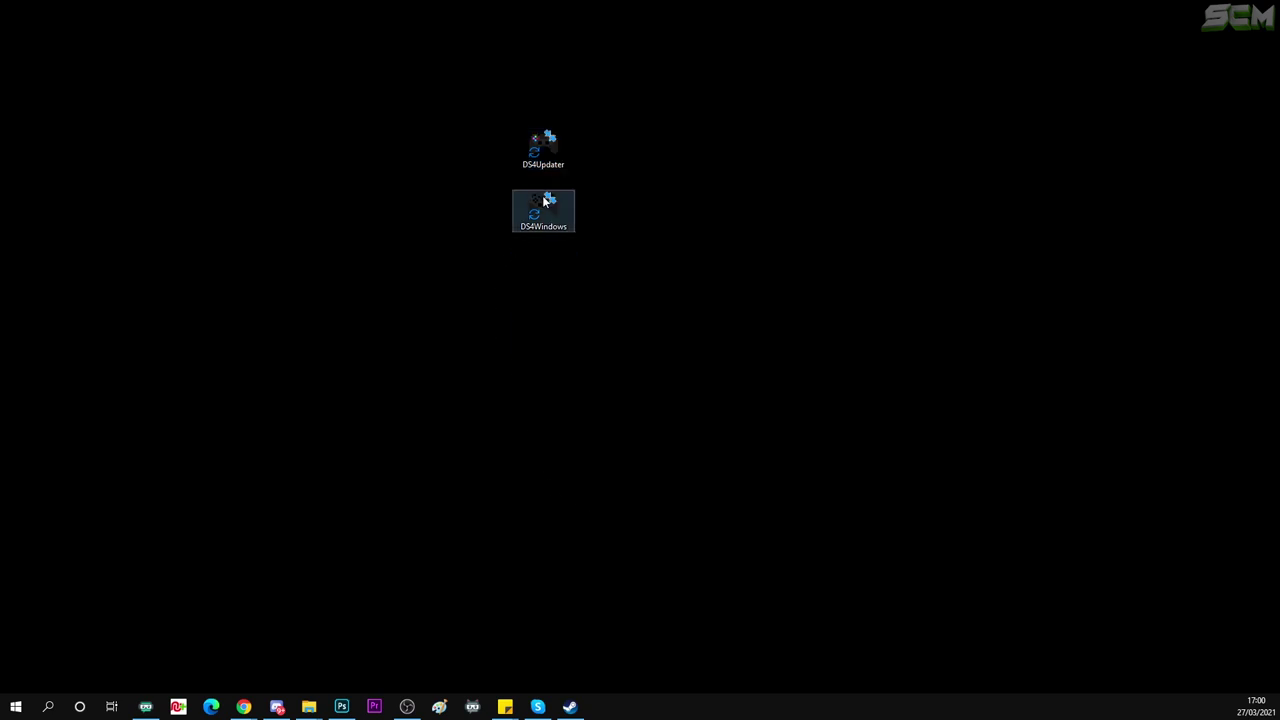
# Step: Run DS4Updater, open DS4Windows from it, and move the DS4Windows window below the desktop icons
pyautogui.doubleClick(547, 153)
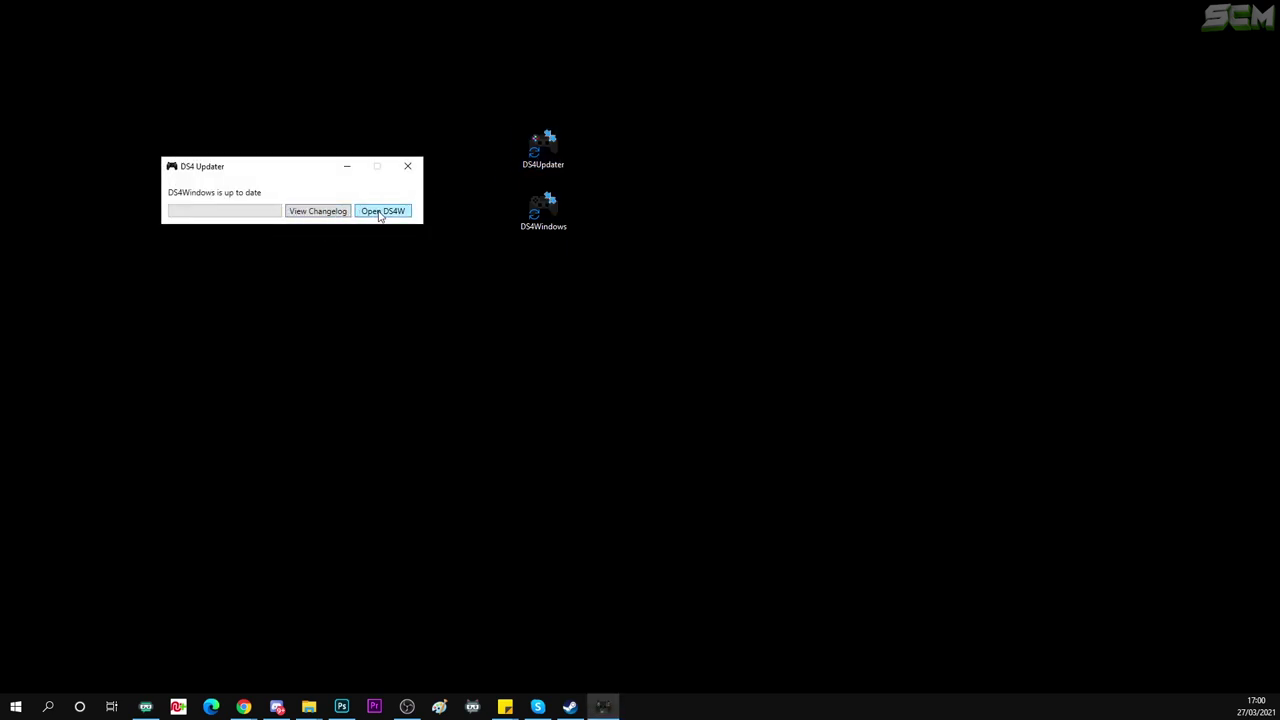
pyautogui.click(380, 212)
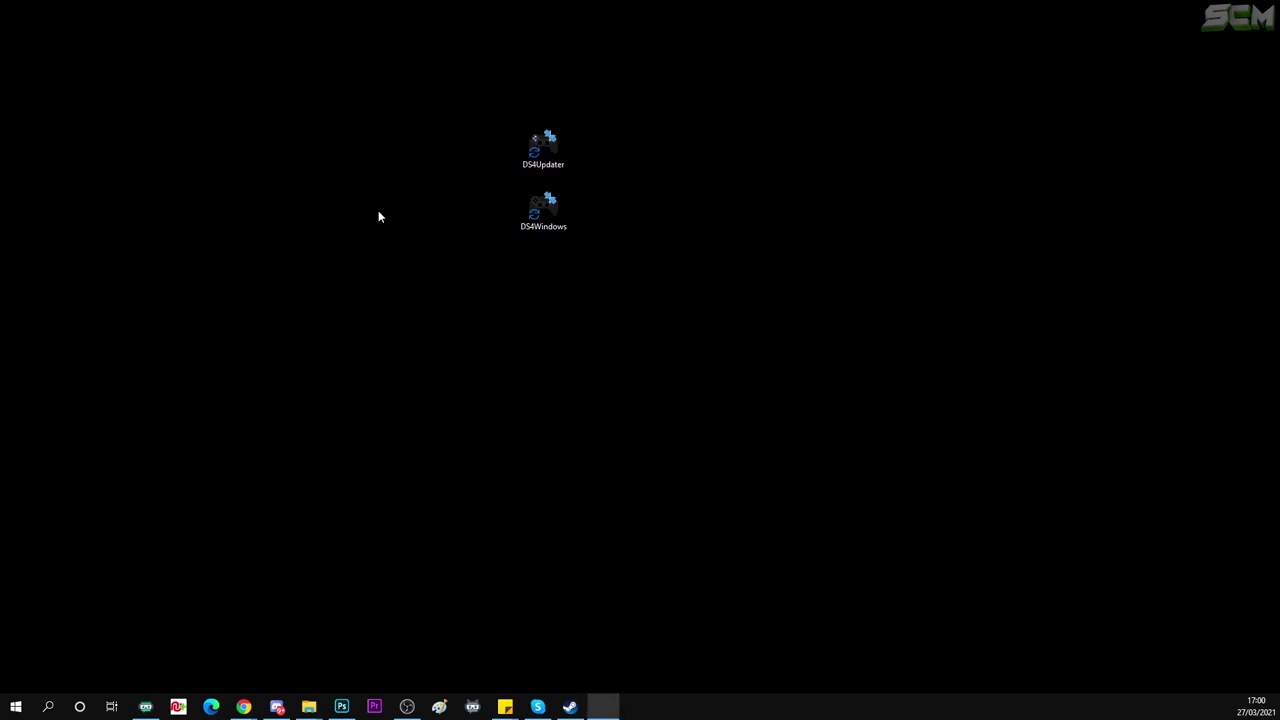
pyautogui.moveTo(408, 86); pyautogui.dragTo(578, 306)
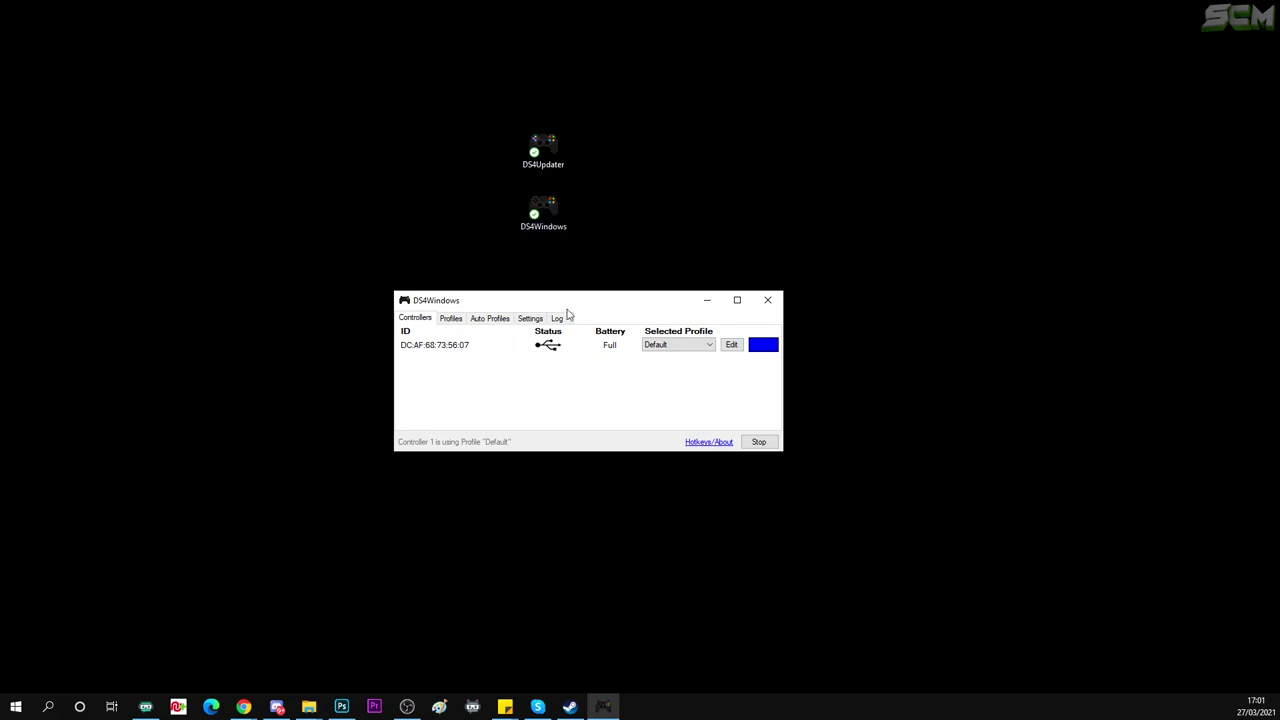
# Step: Stop and restart controller detection in DS4Windows, then close the program and relaunch it from its desktop file
pyautogui.click(770, 443)
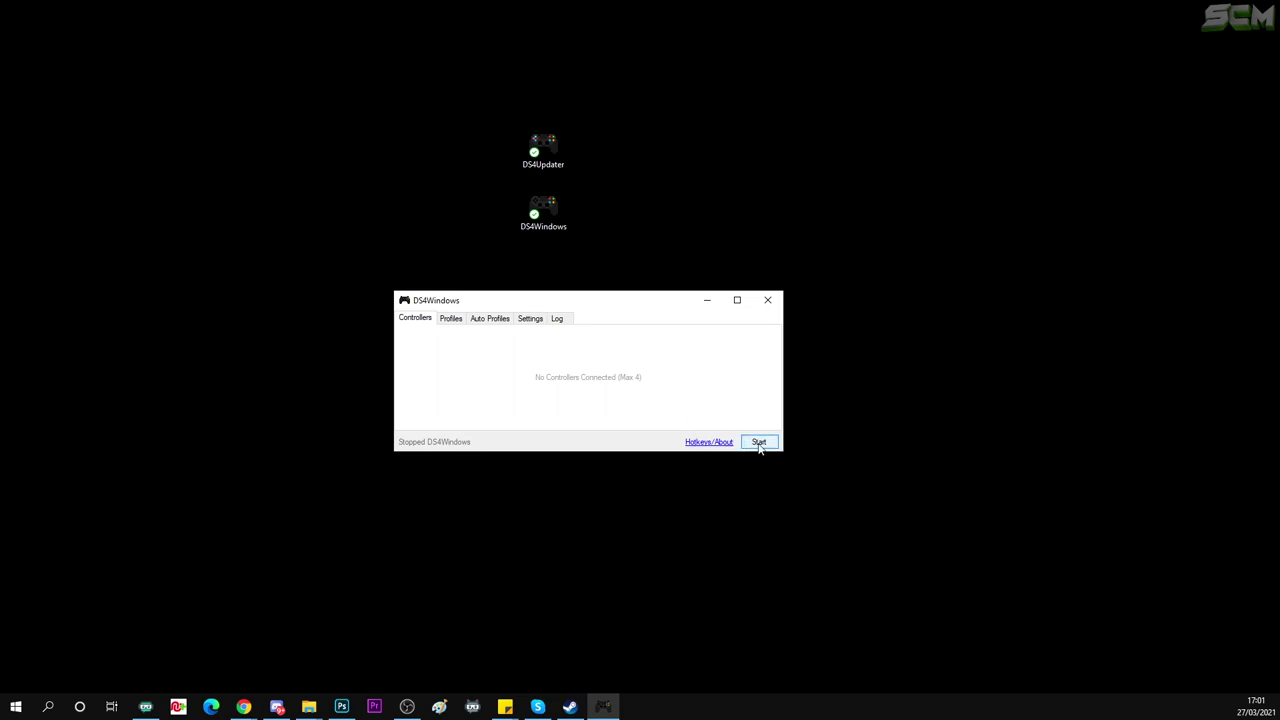
pyautogui.click(759, 444)
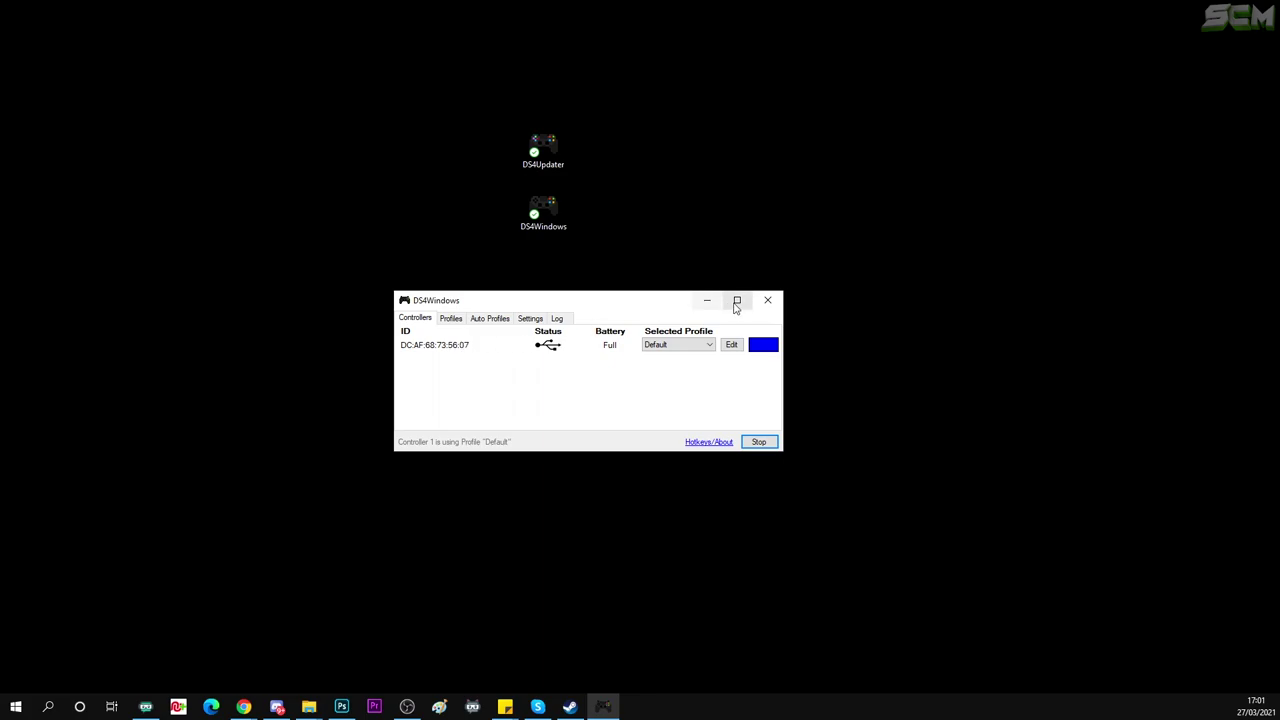
pyautogui.click(767, 300)
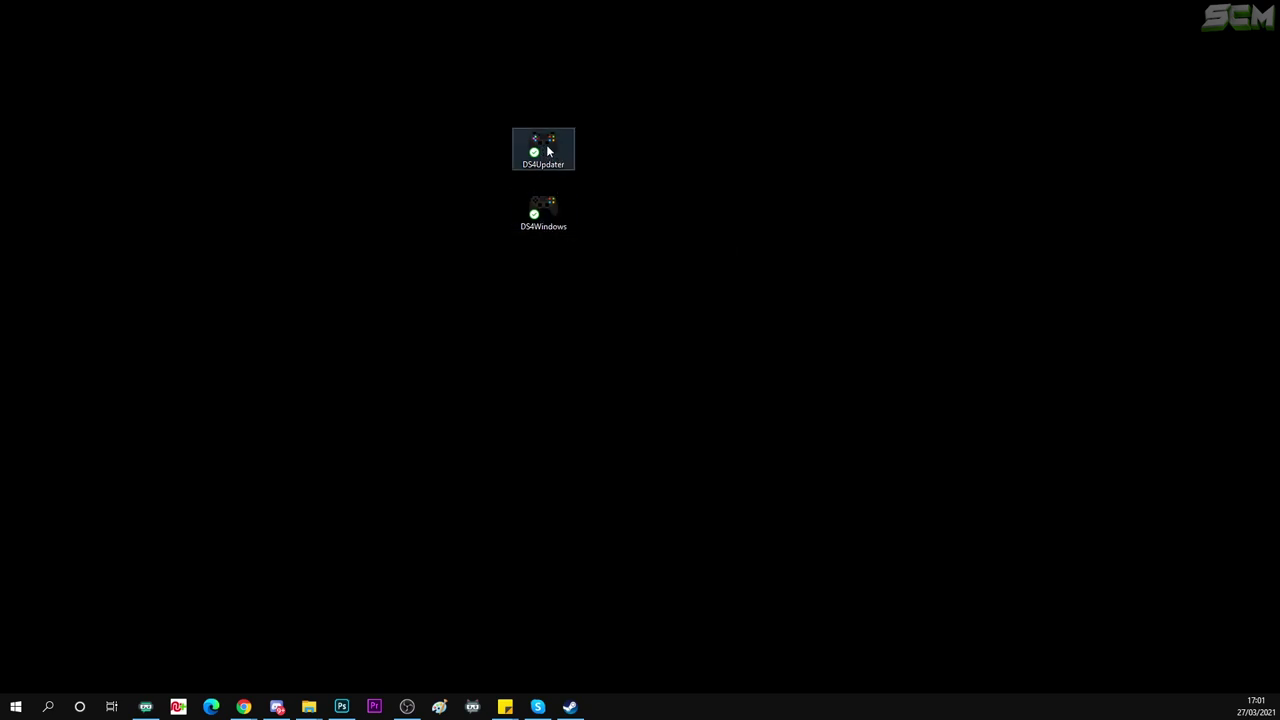
pyautogui.doubleClick(548, 215)
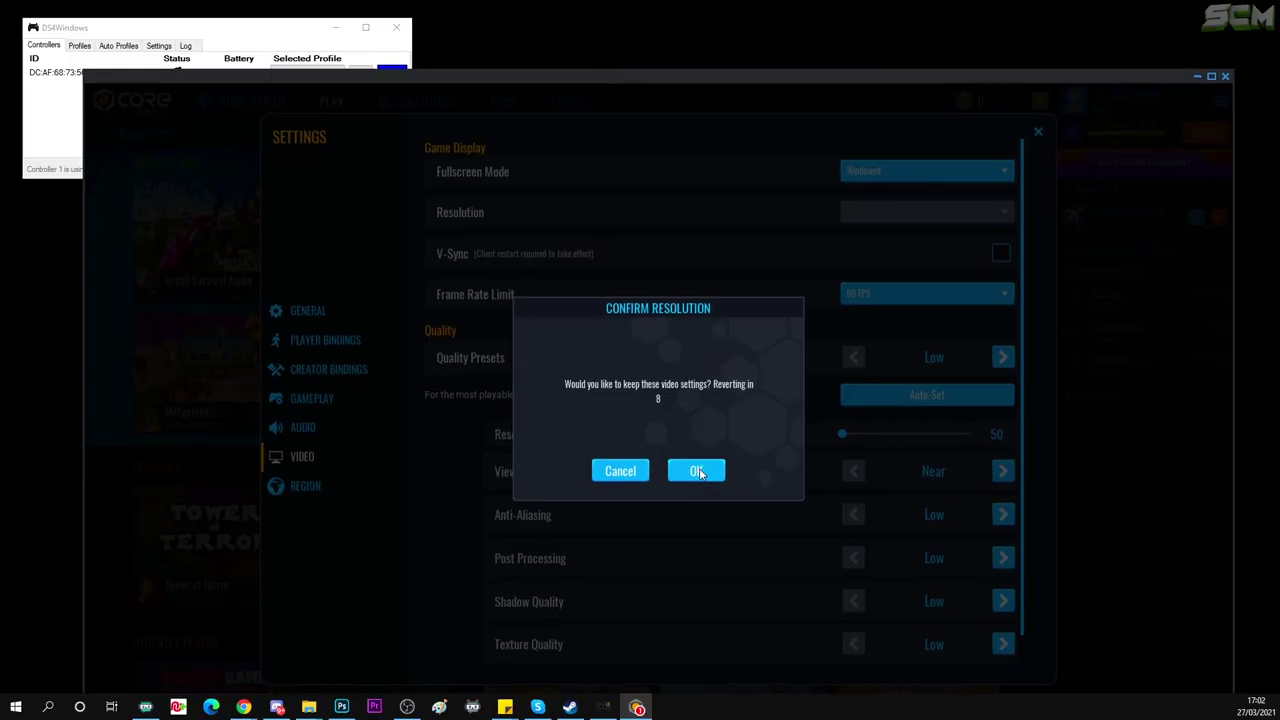
# Step: Keep the Windowed video settings in Core, then maximize the Core window and close its settings
pyautogui.click(697, 466)
pyautogui.click(224, 44)
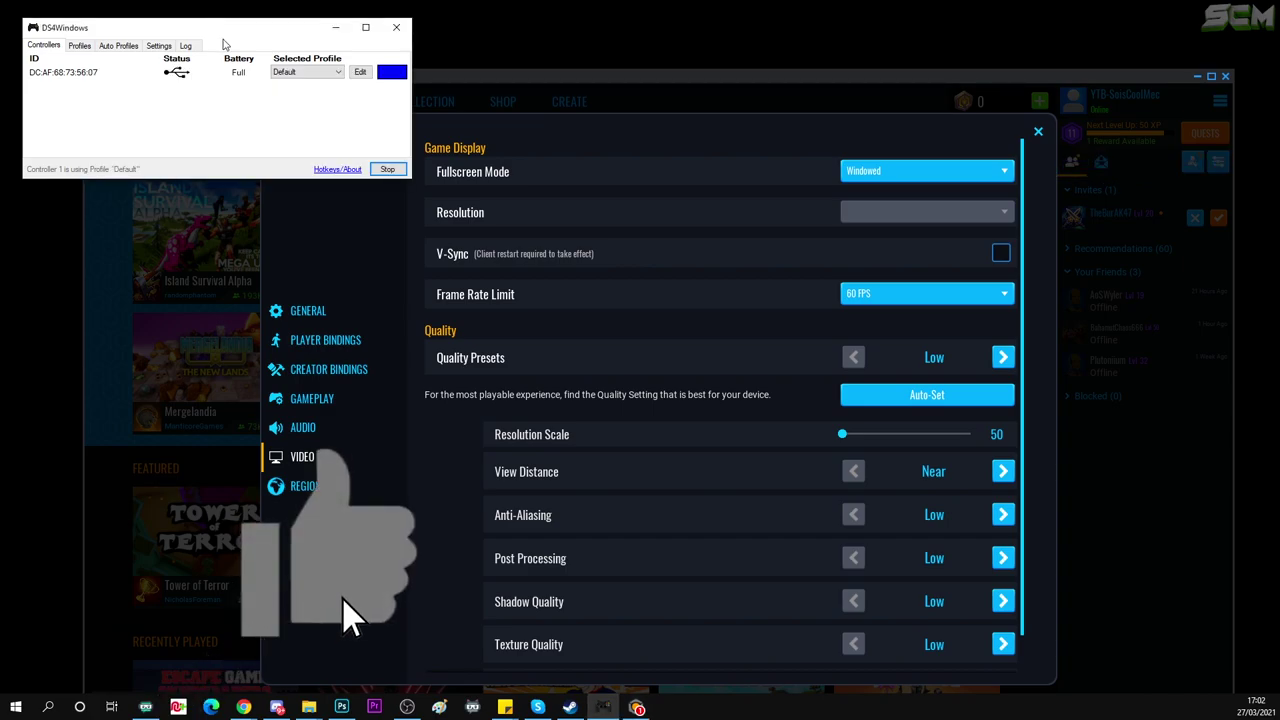
pyautogui.moveTo(584, 86); pyautogui.dragTo(571, 20)
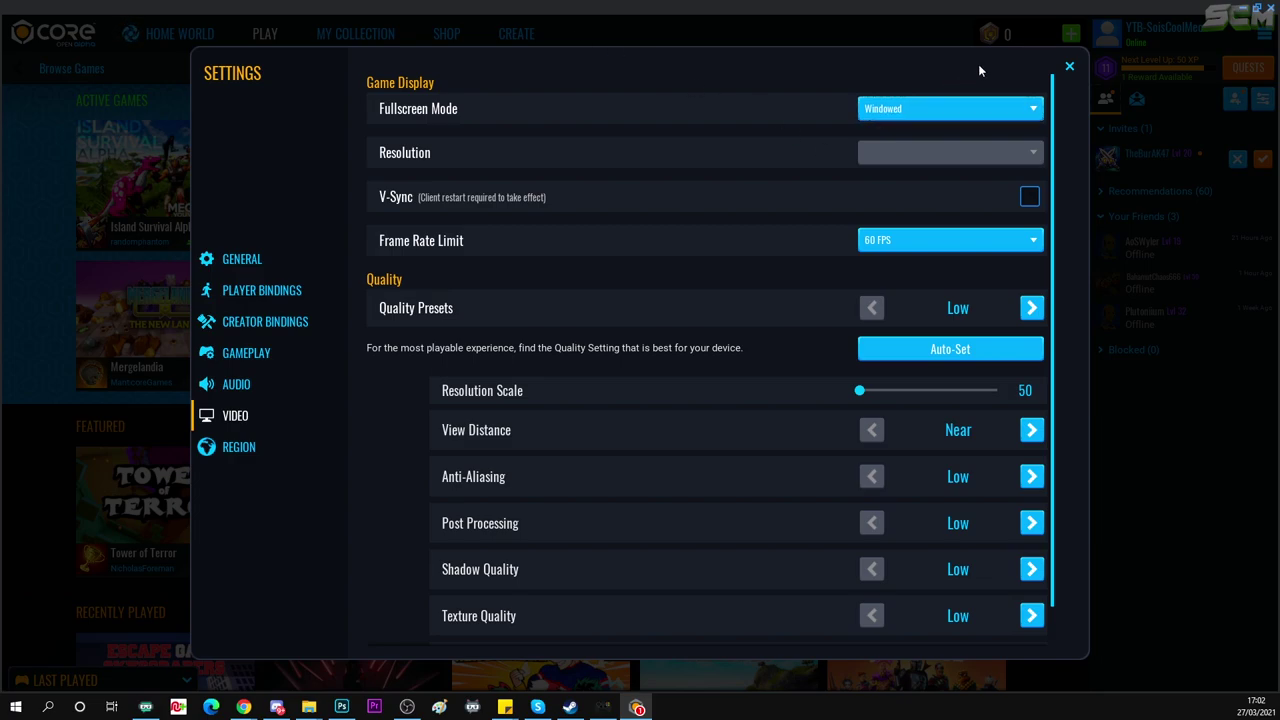
pyautogui.click(1067, 68)
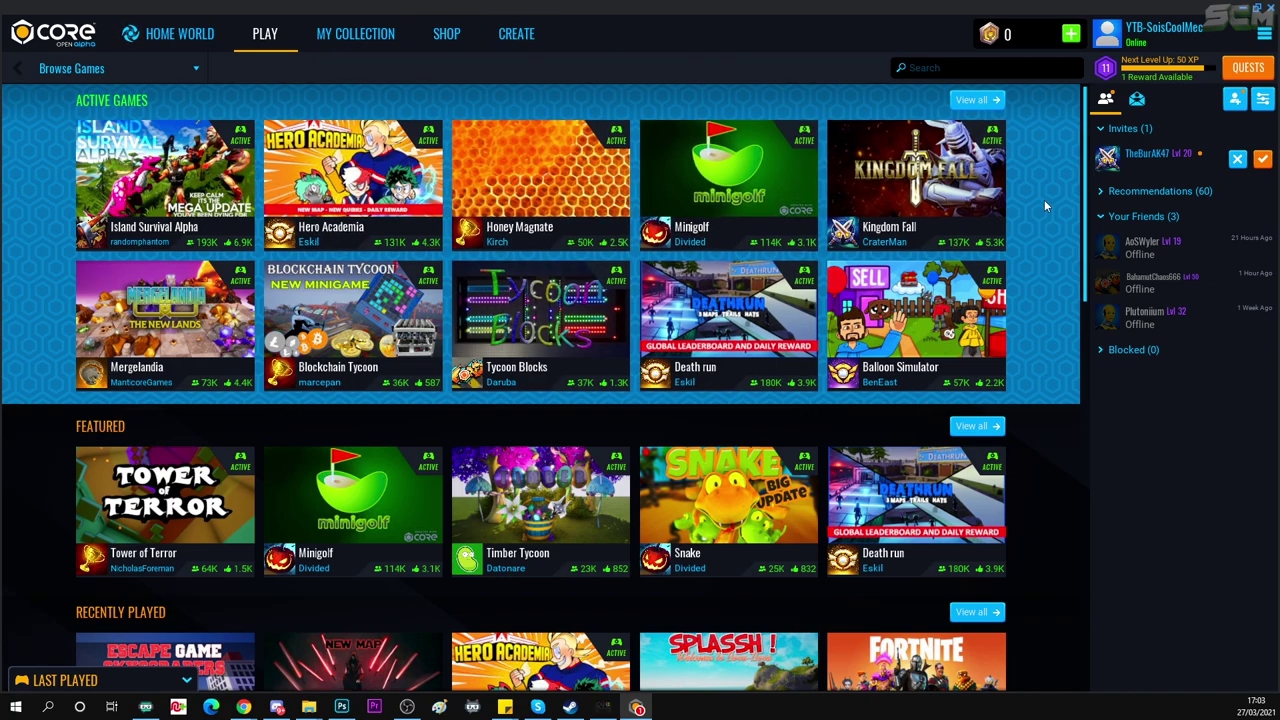
pyautogui.click(1262, 38)
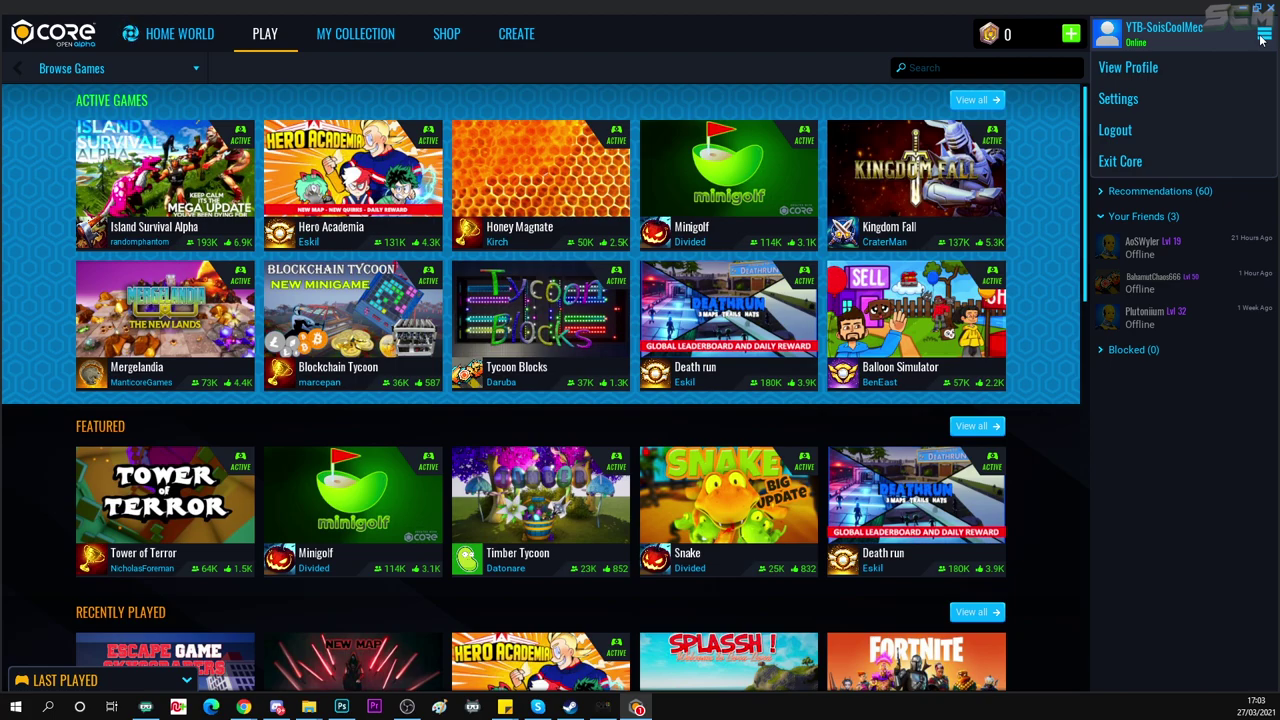
pyautogui.click(1168, 97)
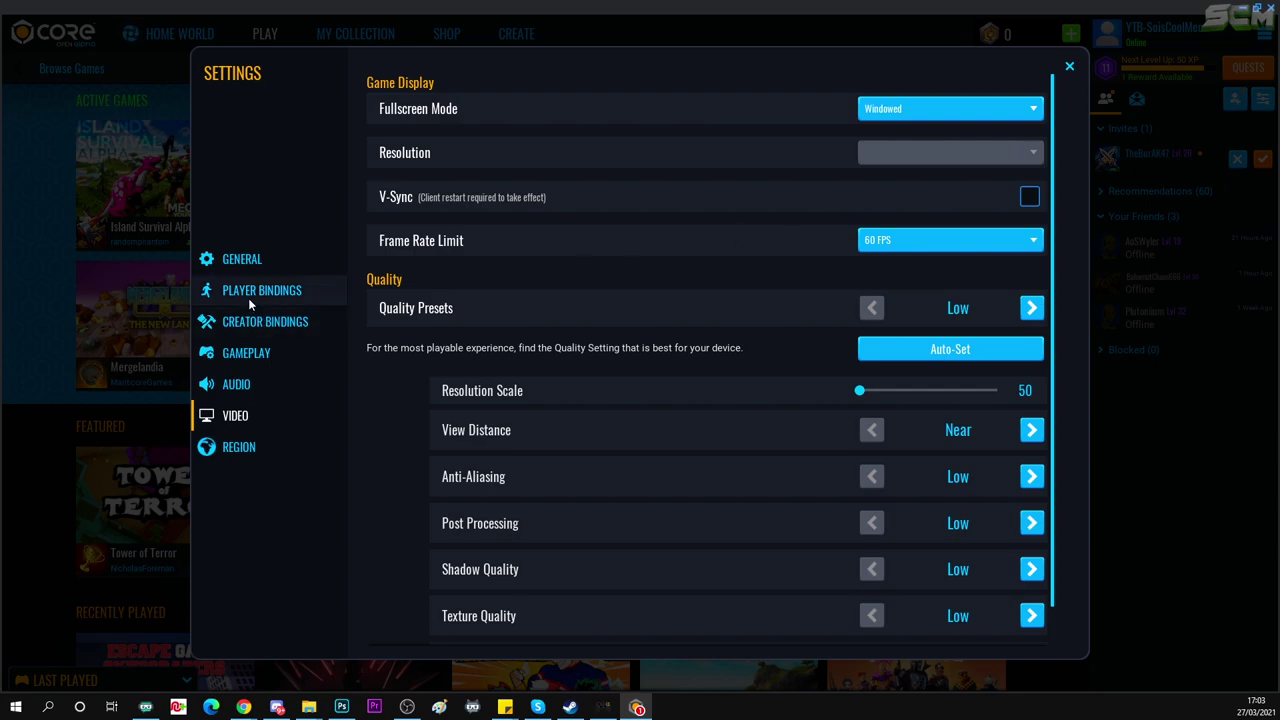
pyautogui.click(1068, 68)
# Step: Open Core's player bindings settings and review the movement, mechanics and abilities bindings
pyautogui.click(1262, 38)
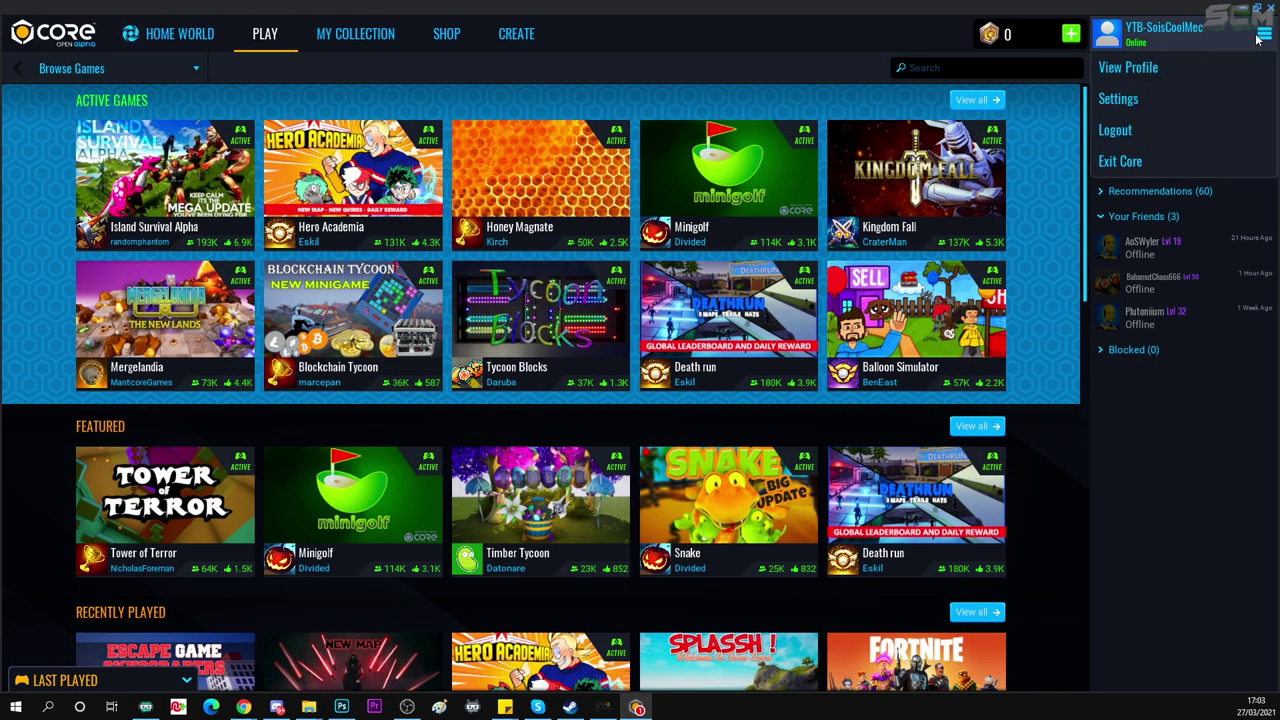
pyautogui.click(1155, 103)
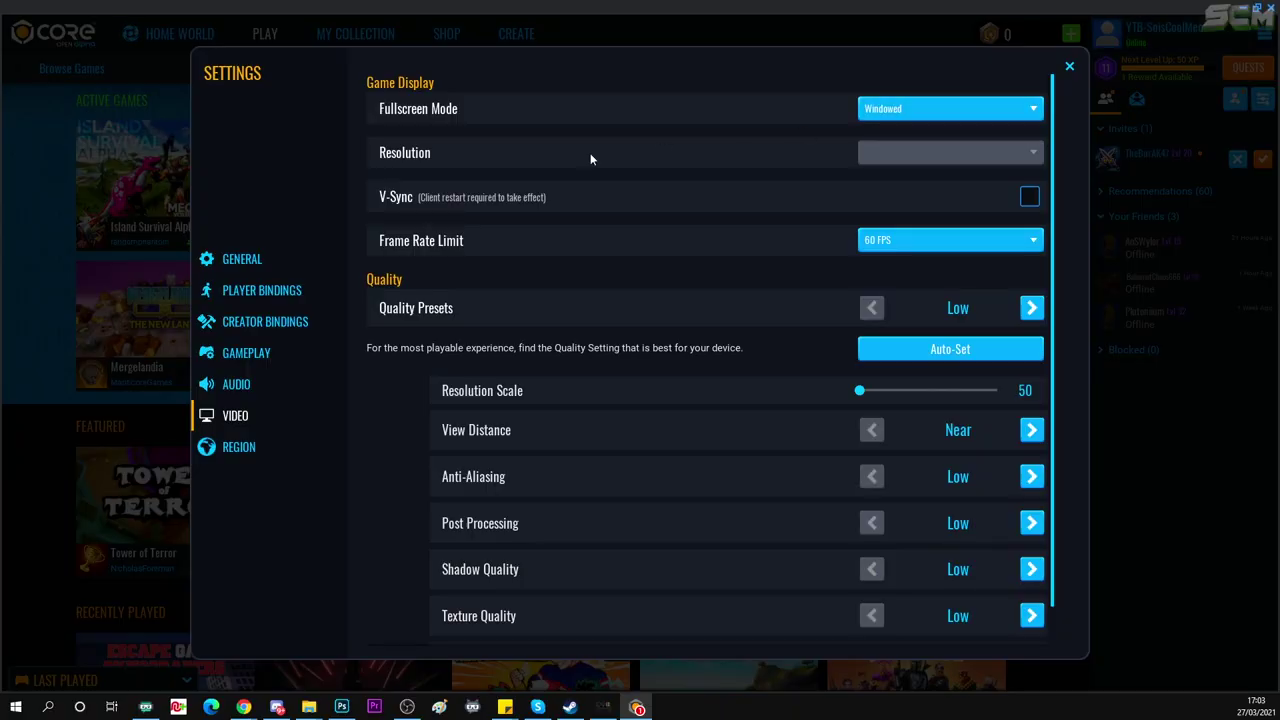
pyautogui.click(251, 294)
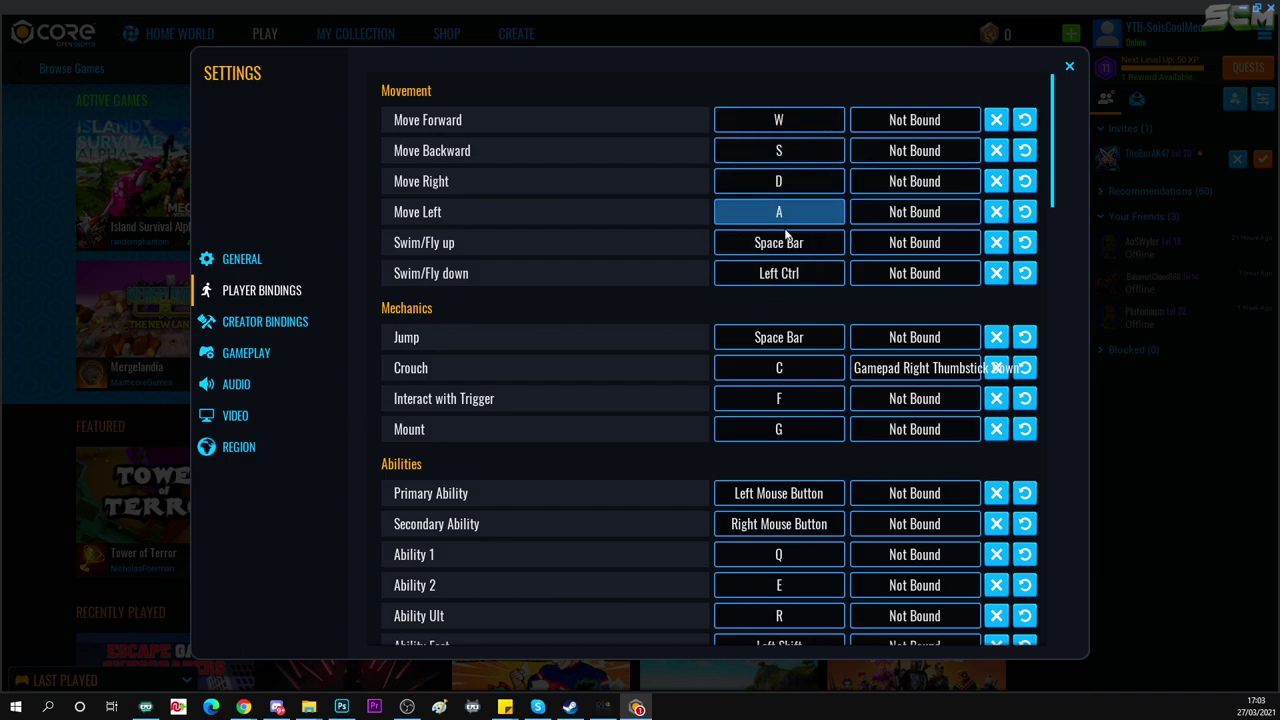
pyautogui.scroll(-1, 767, 480)
pyautogui.scroll(-3, 767, 485)
pyautogui.scroll(4, 767, 490)
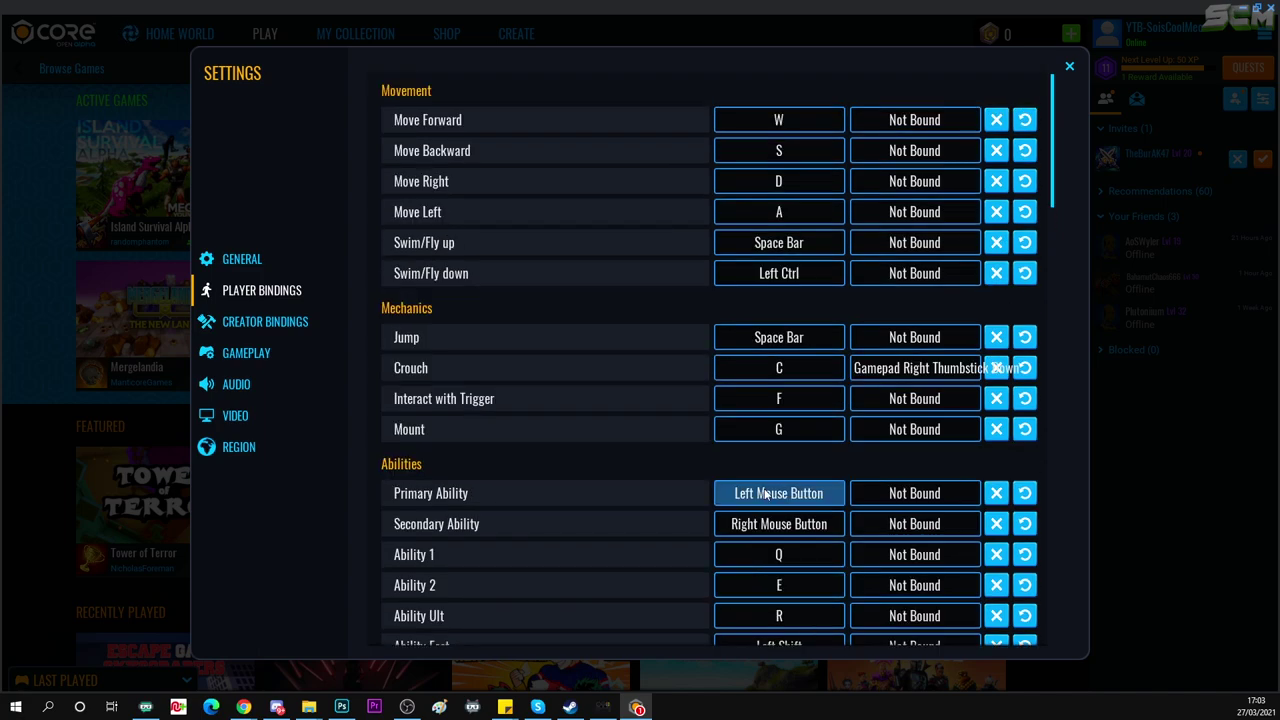
# Step: Bind the gamepad left thumbstick's up, down, right and left directions as secondary inputs for Move Forward, Backward, Right and Left
pyautogui.click(903, 121)
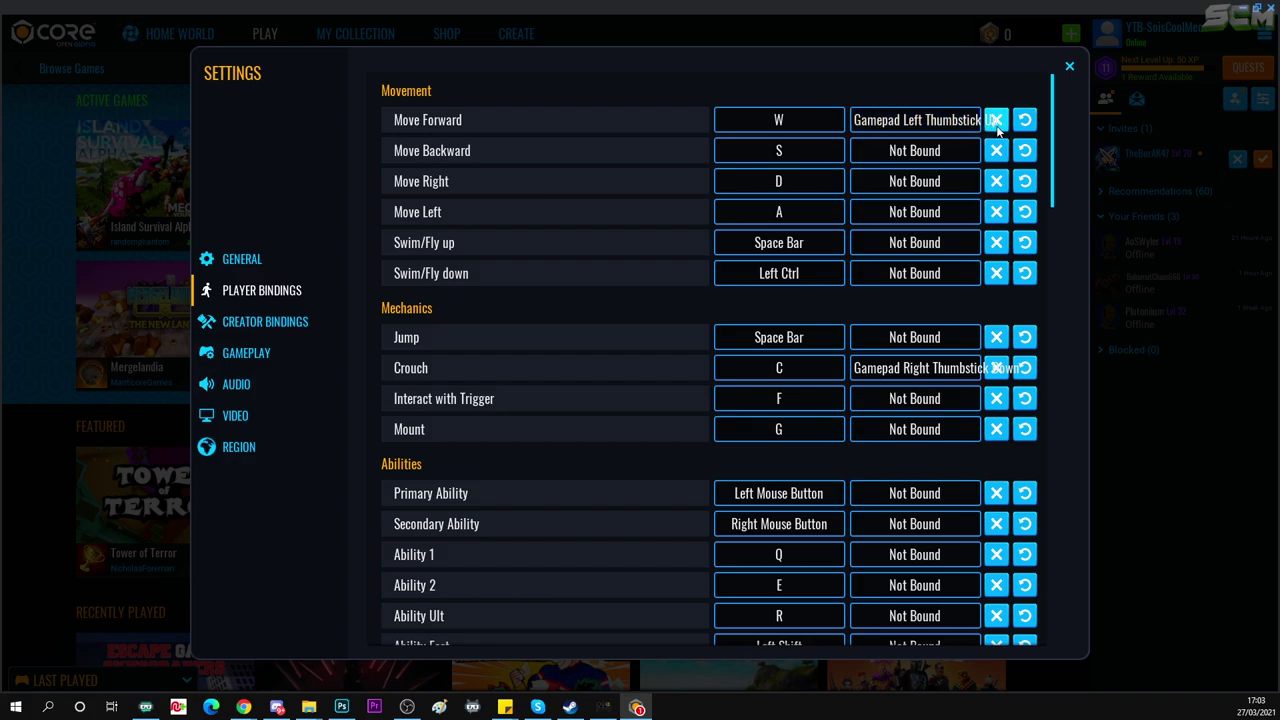
pyautogui.click(910, 152)
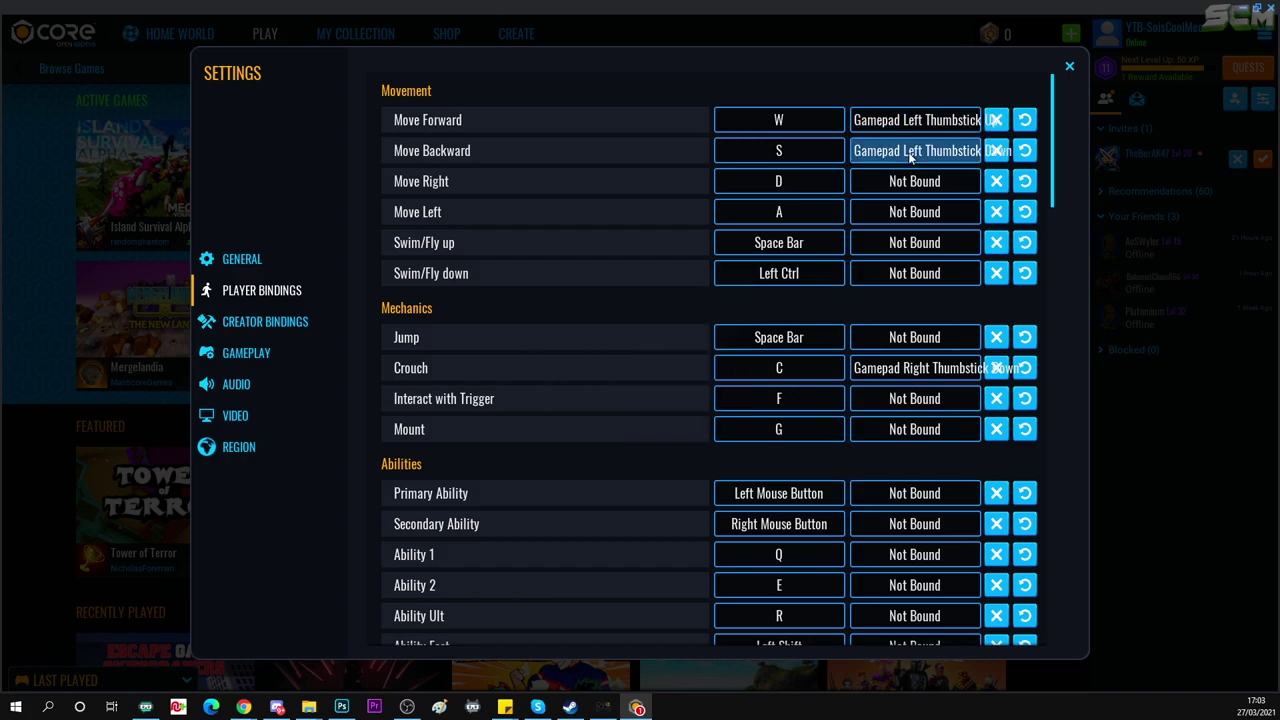
pyautogui.click(907, 181)
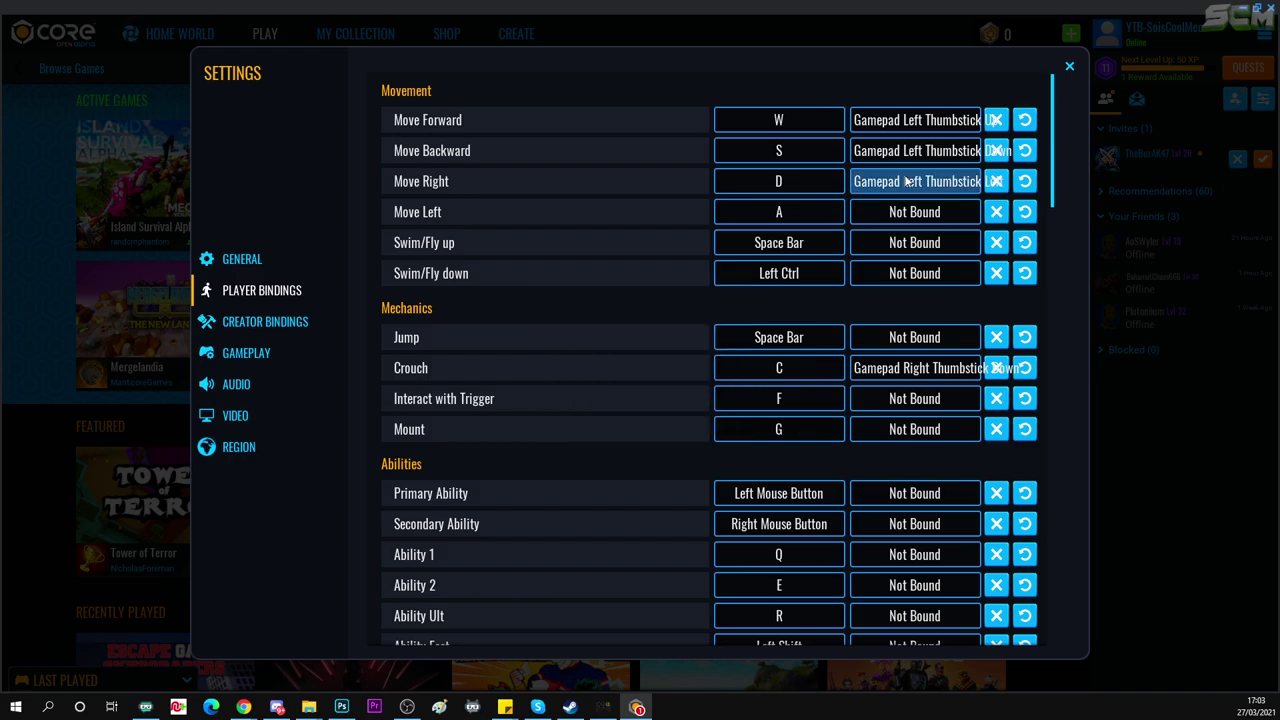
pyautogui.click(907, 181)
pyautogui.click(910, 211)
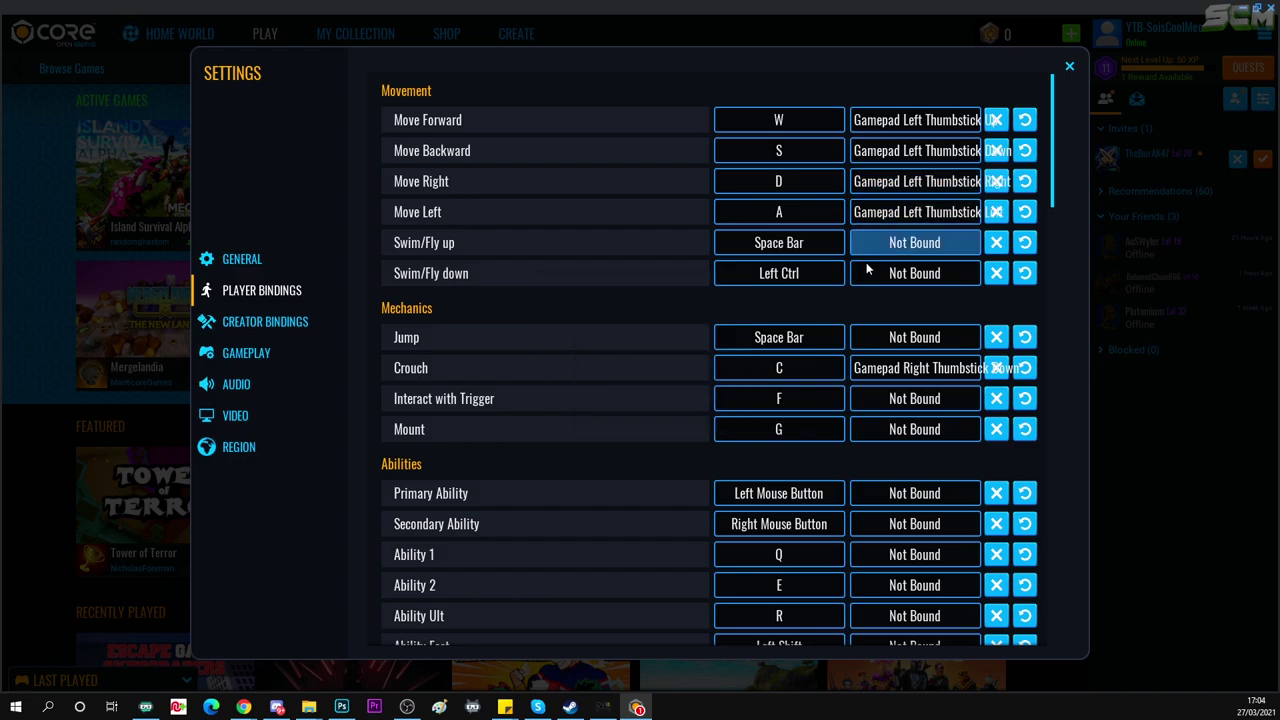
# Step: Reset the Move Left, Move Right, Move Backward and Move Forward bindings to their defaults
pyautogui.click(1025, 211)
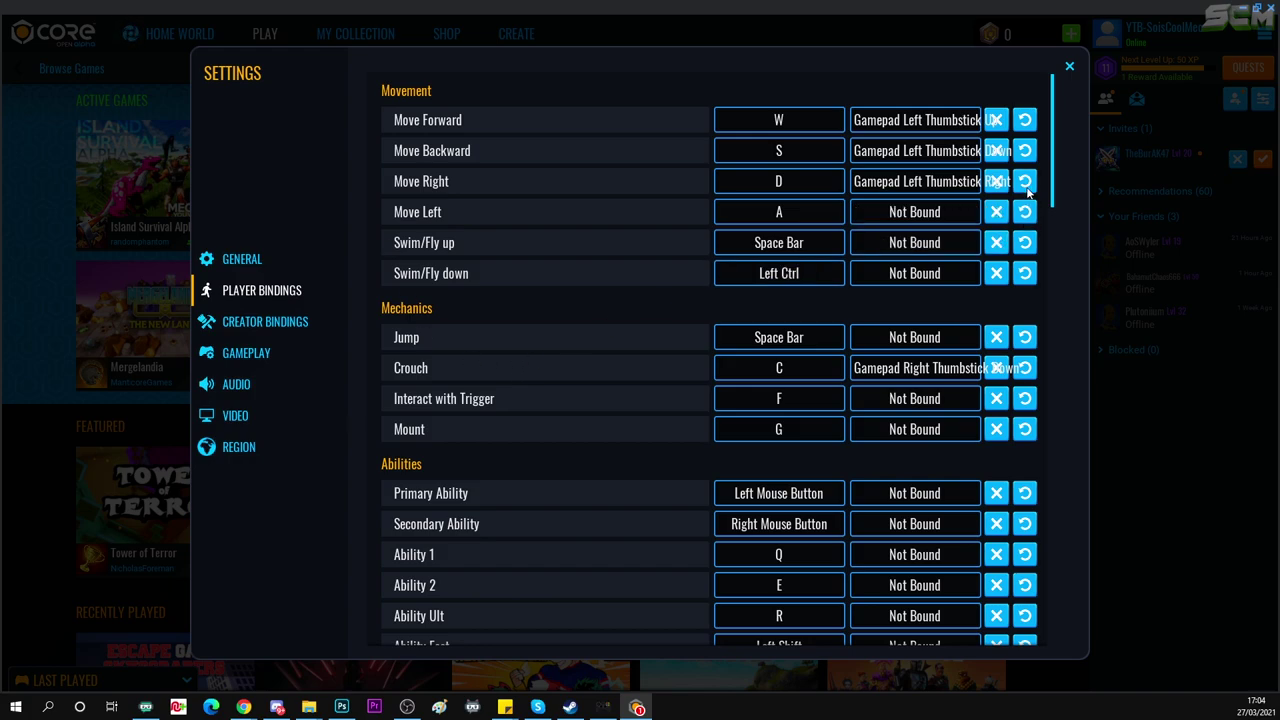
pyautogui.click(1025, 181)
pyautogui.click(1025, 150)
pyautogui.click(1025, 119)
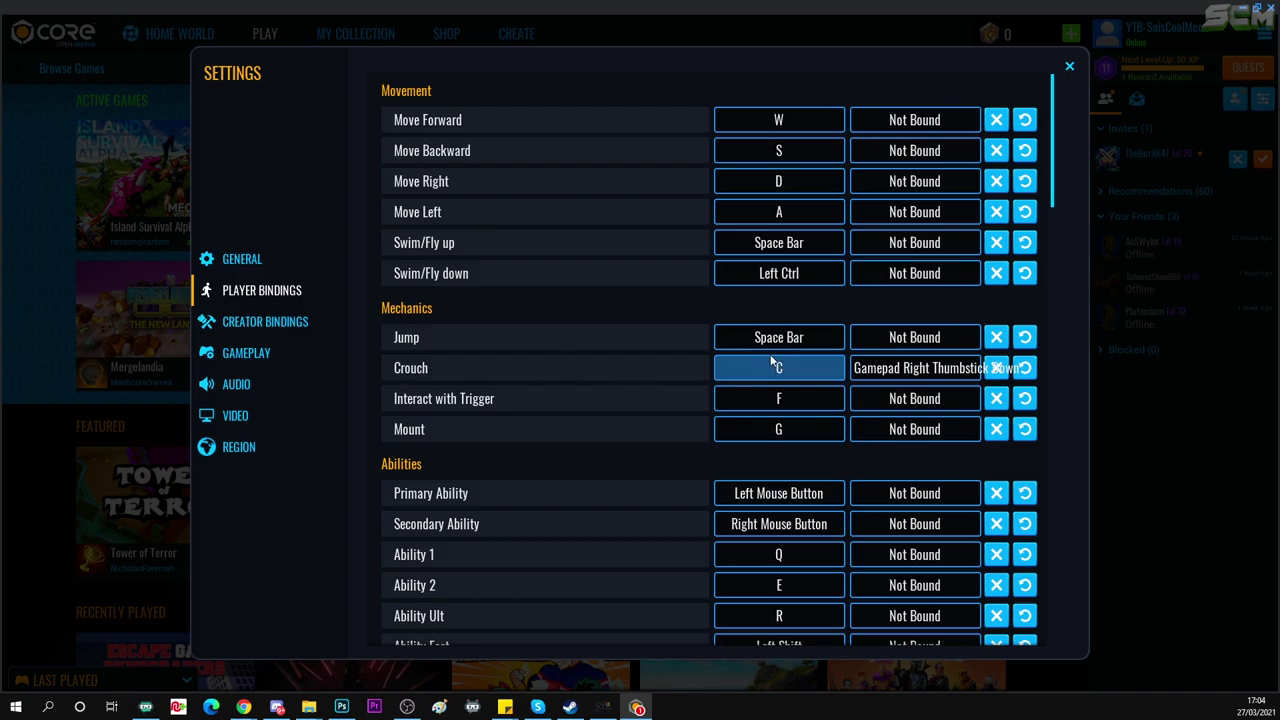
# Step: Set Crouch's secondary binding to Gamepad Right Thumbstick Button, look through the remaining bindings and close the settings
pyautogui.click(881, 368)
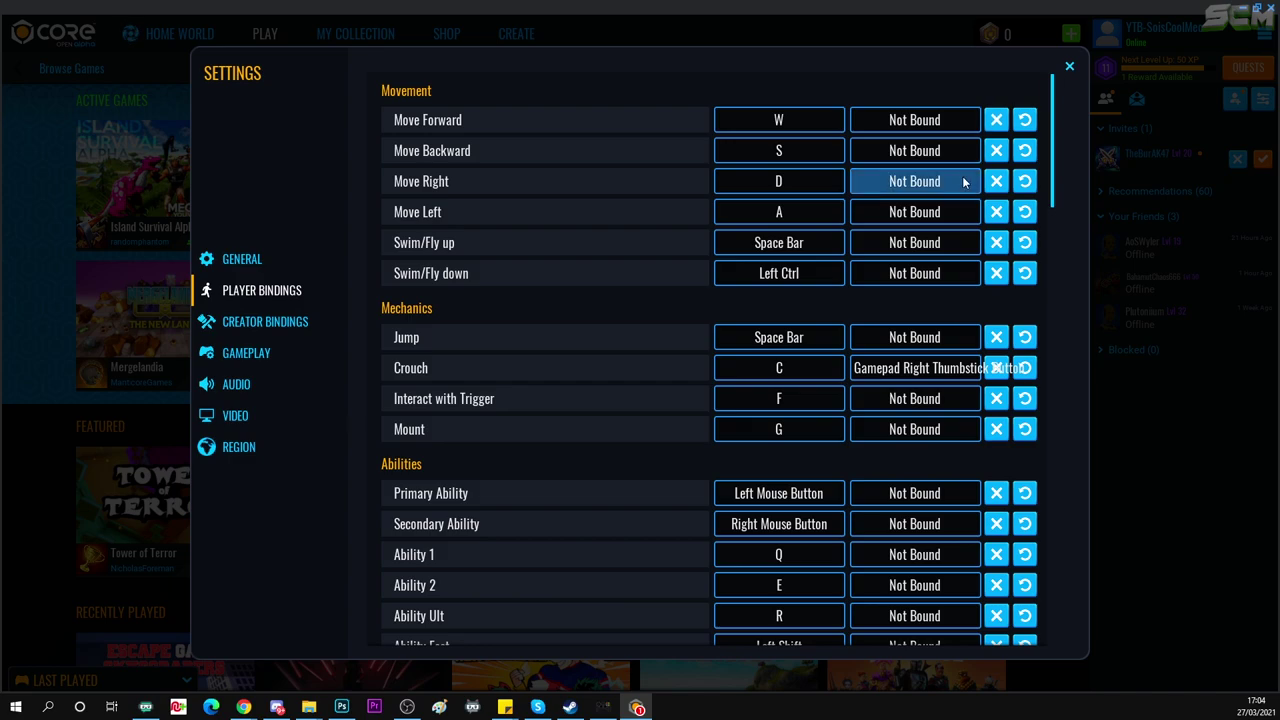
pyautogui.scroll(-5, 706, 480)
pyautogui.scroll(-5, 700, 470)
pyautogui.scroll(6, 745, 460)
pyautogui.scroll(3, 757, 419)
pyautogui.click(1068, 66)
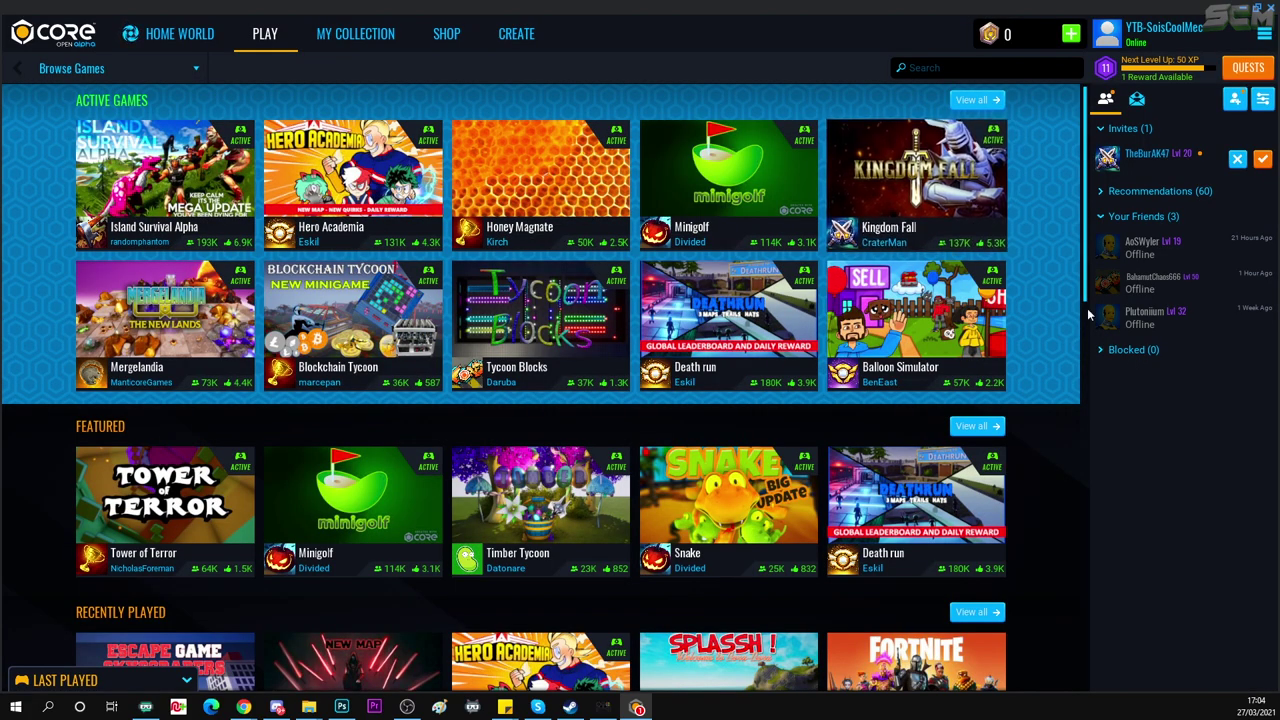
# Step: Open the profile of the second friend in the friends list and launch the created game Game Escape 3-Skyscrapers
pyautogui.rightClick(1152, 279)
pyautogui.click(1068, 284)
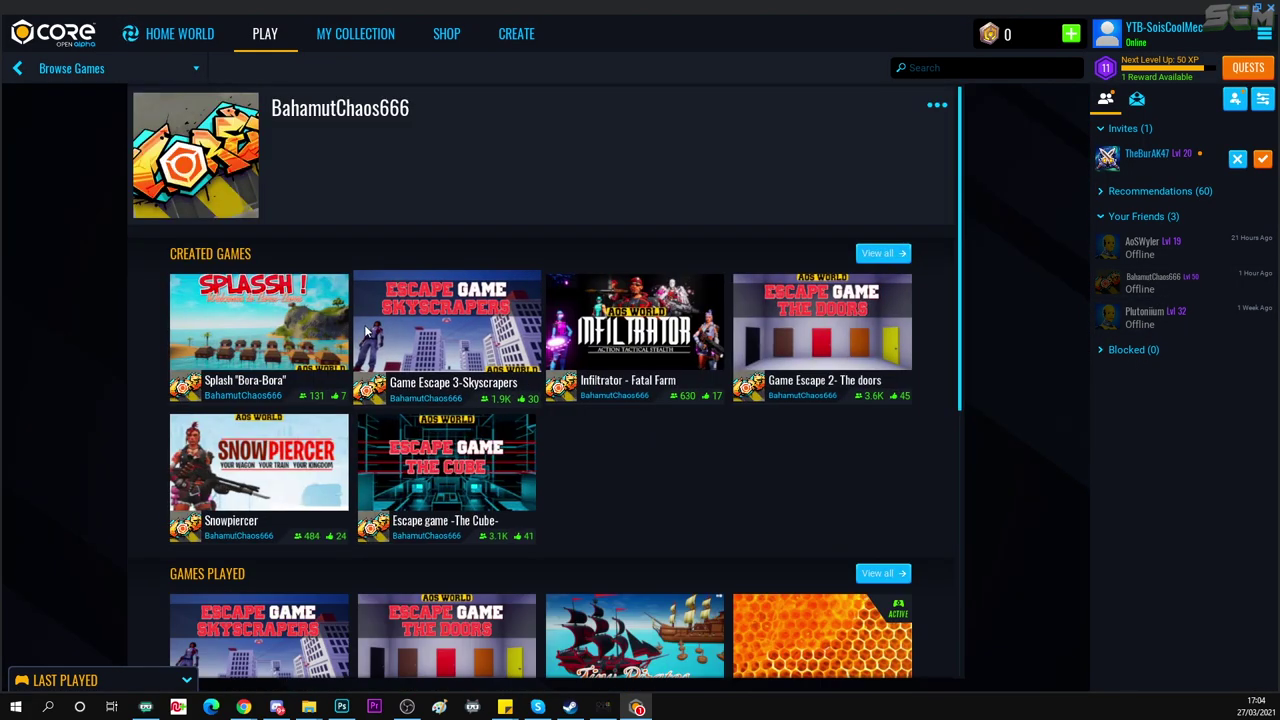
pyautogui.click(365, 331)
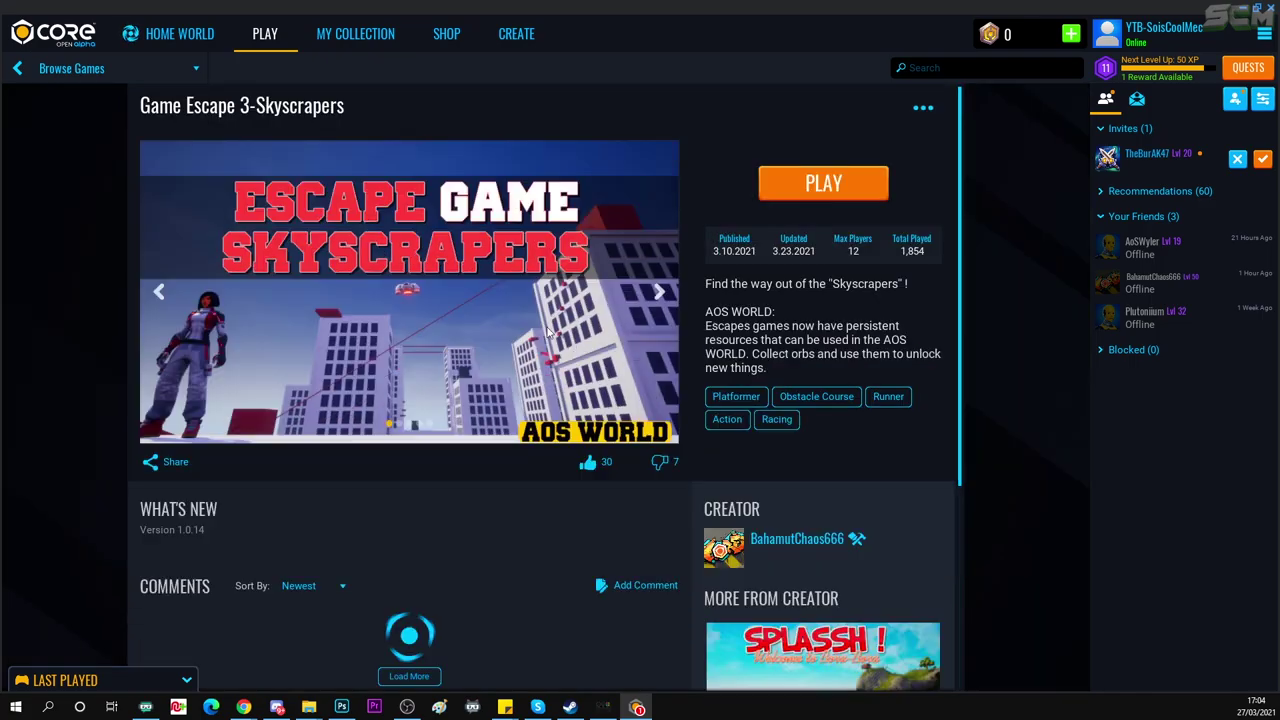
pyautogui.click(814, 184)
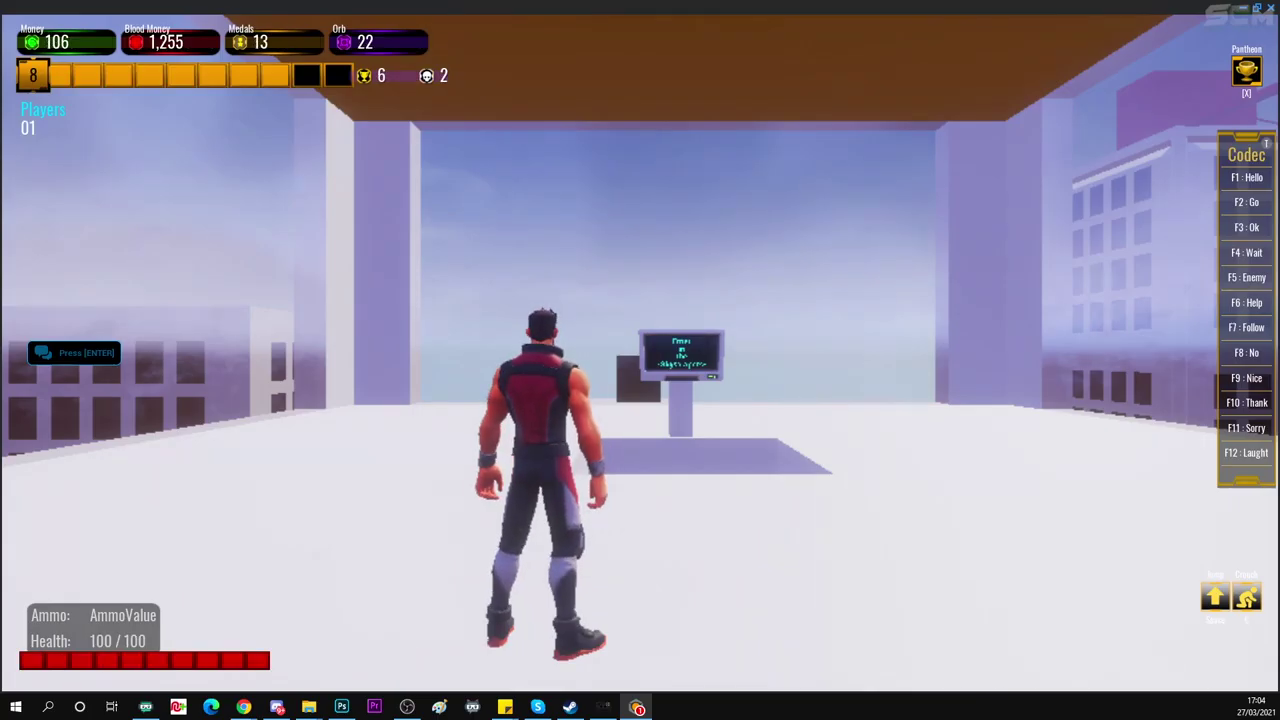
# Step: Test moving, jumping and crouching with the character in the Skyscrapers starting area, and return to the Core menu
pyautogui.press('w')
pyautogui.press('a')
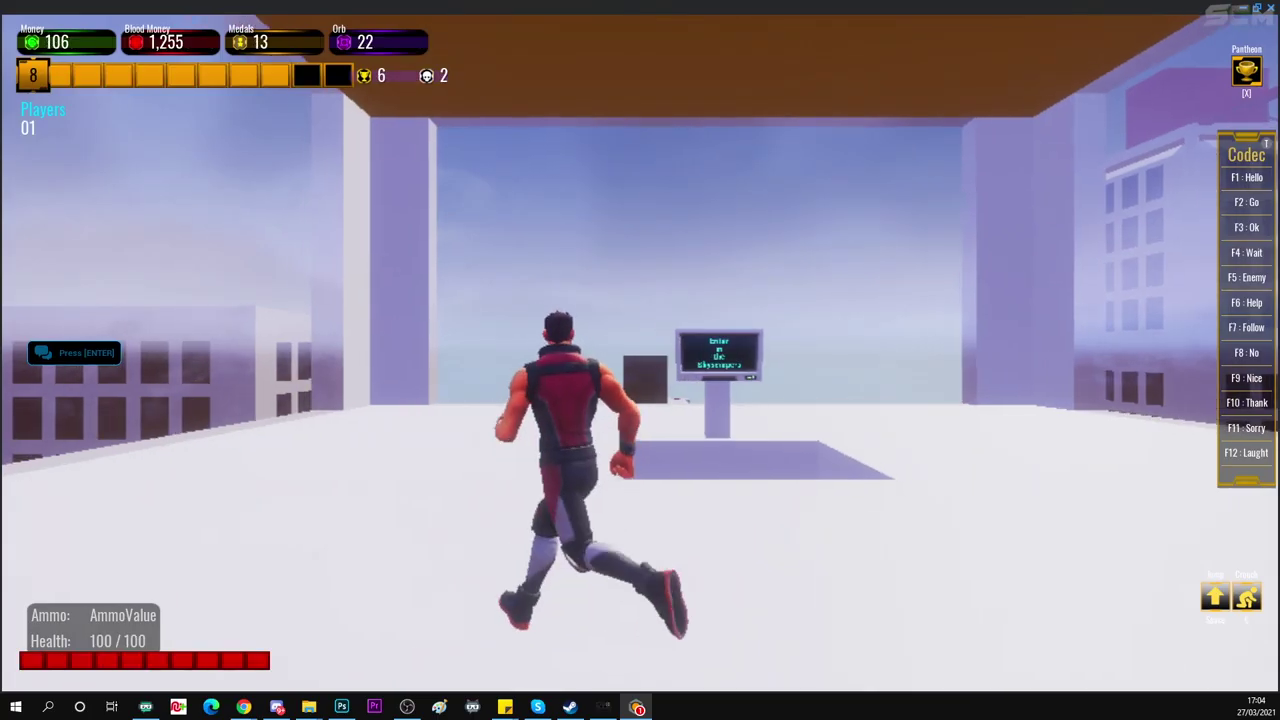
pyautogui.press('s')
pyautogui.press('w')
pyautogui.press('w')
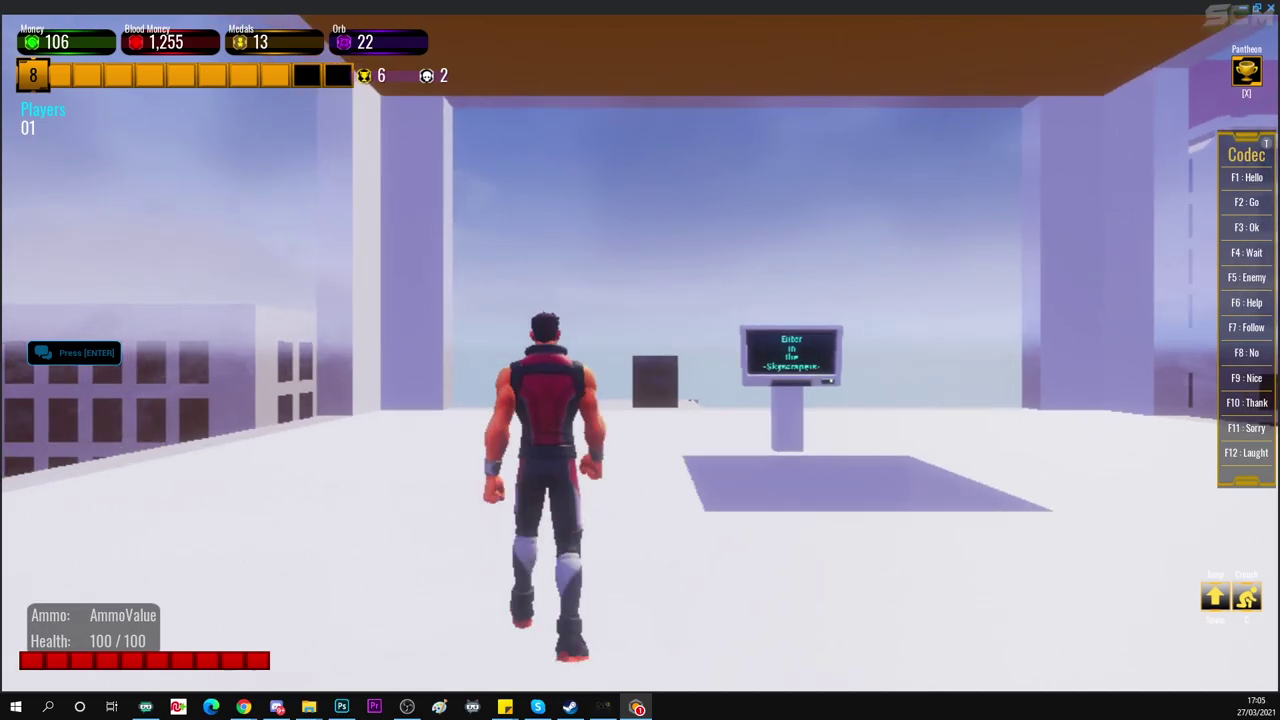
pyautogui.press('w')
pyautogui.press('space')
pyautogui.press('w')
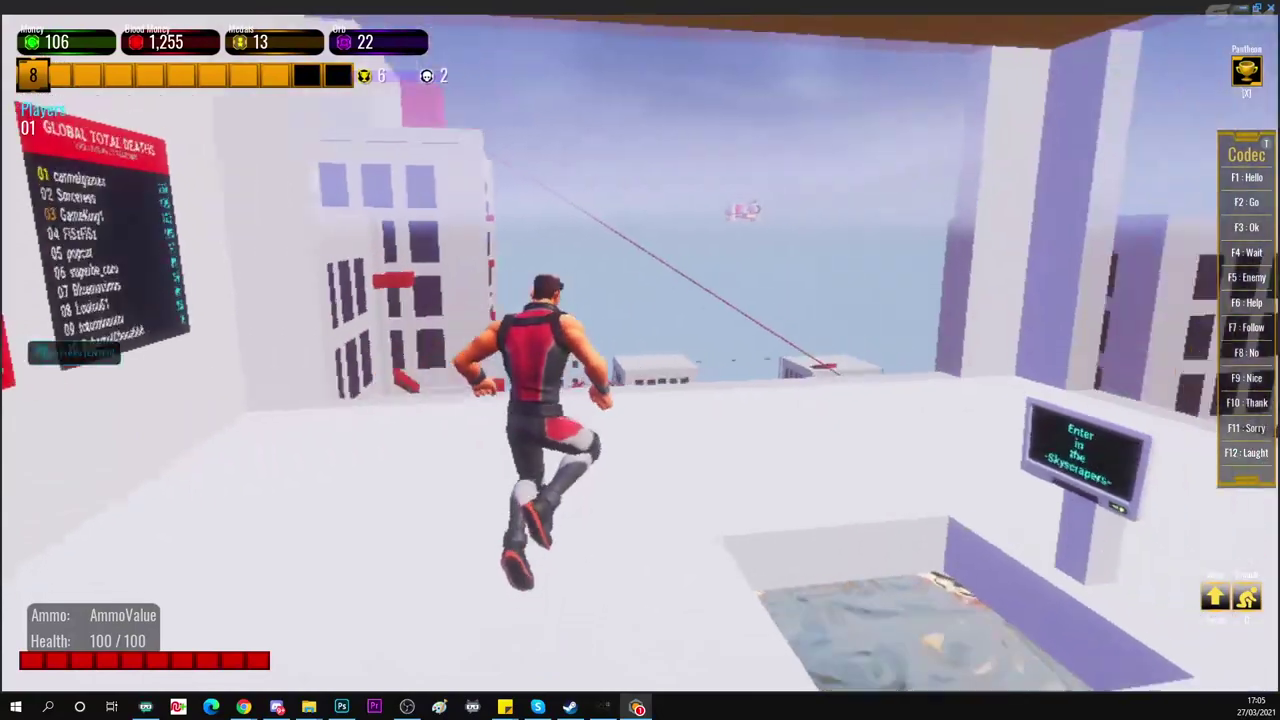
pyautogui.press('w')
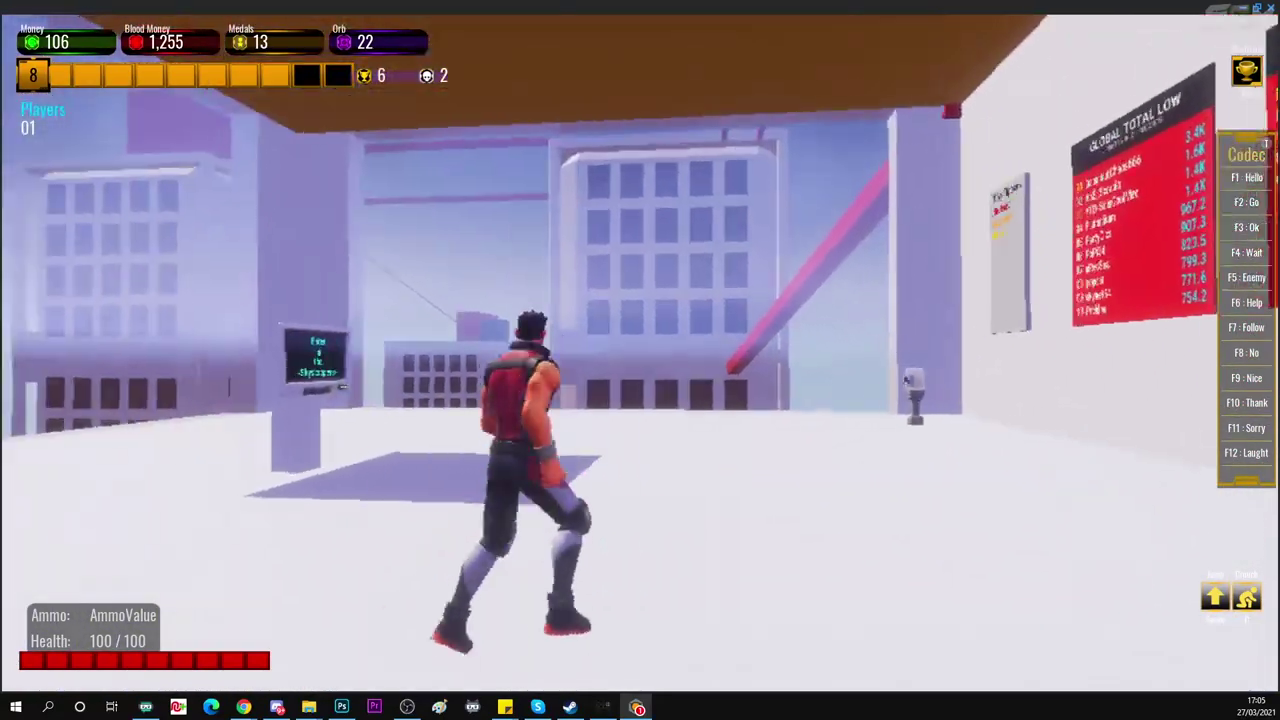
pyautogui.press('c')
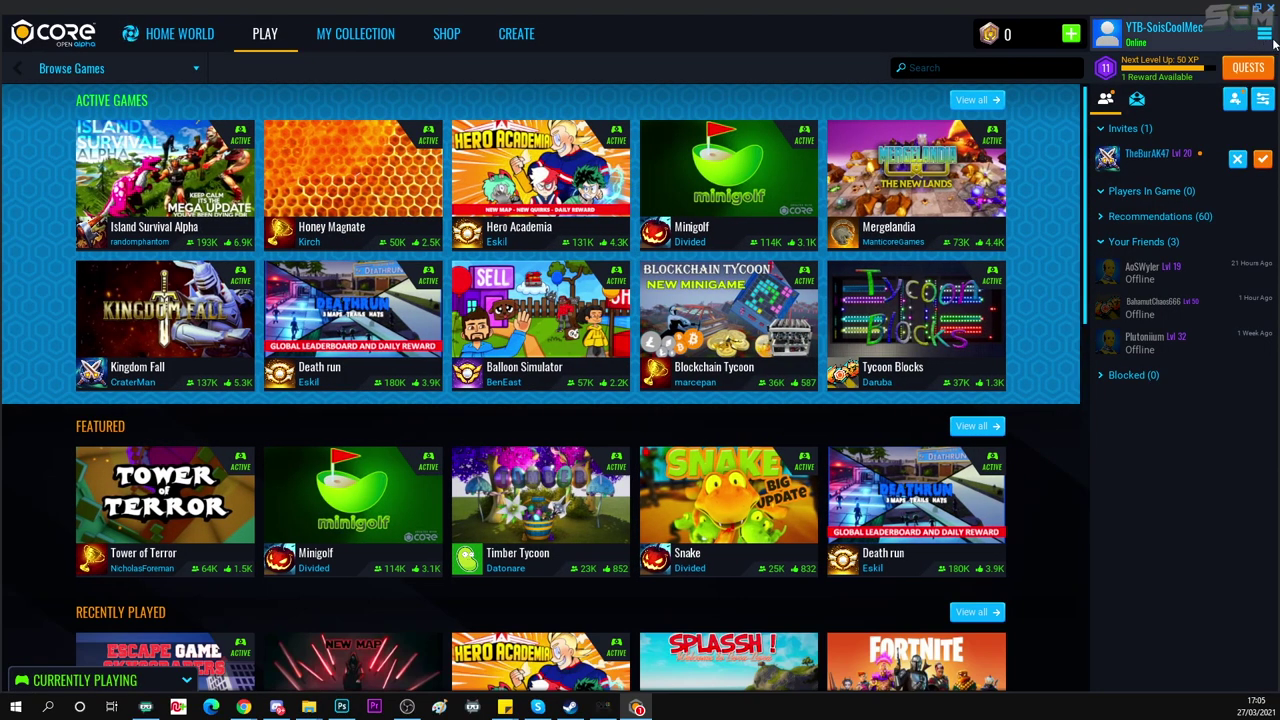
# Step: Set Crouch's secondary input to Gamepad Face Button Right in the player bindings and close the settings
pyautogui.click(1264, 33)
pyautogui.click(1149, 106)
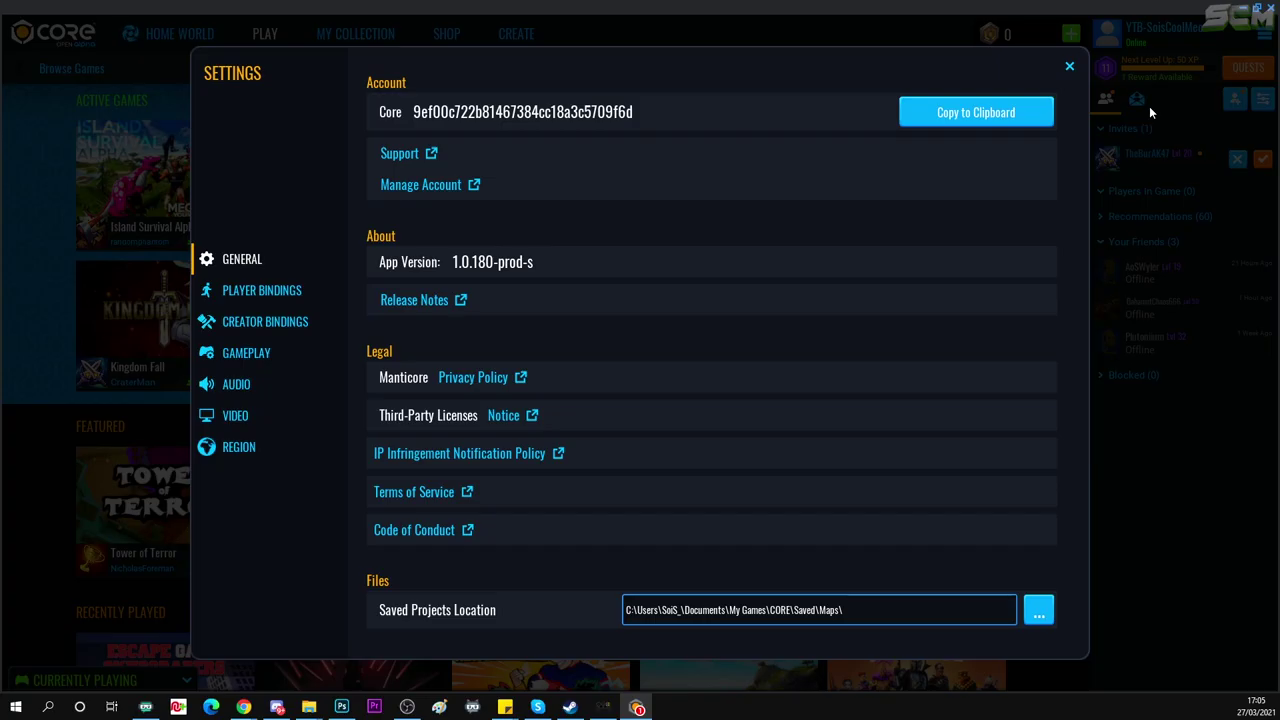
pyautogui.click(278, 290)
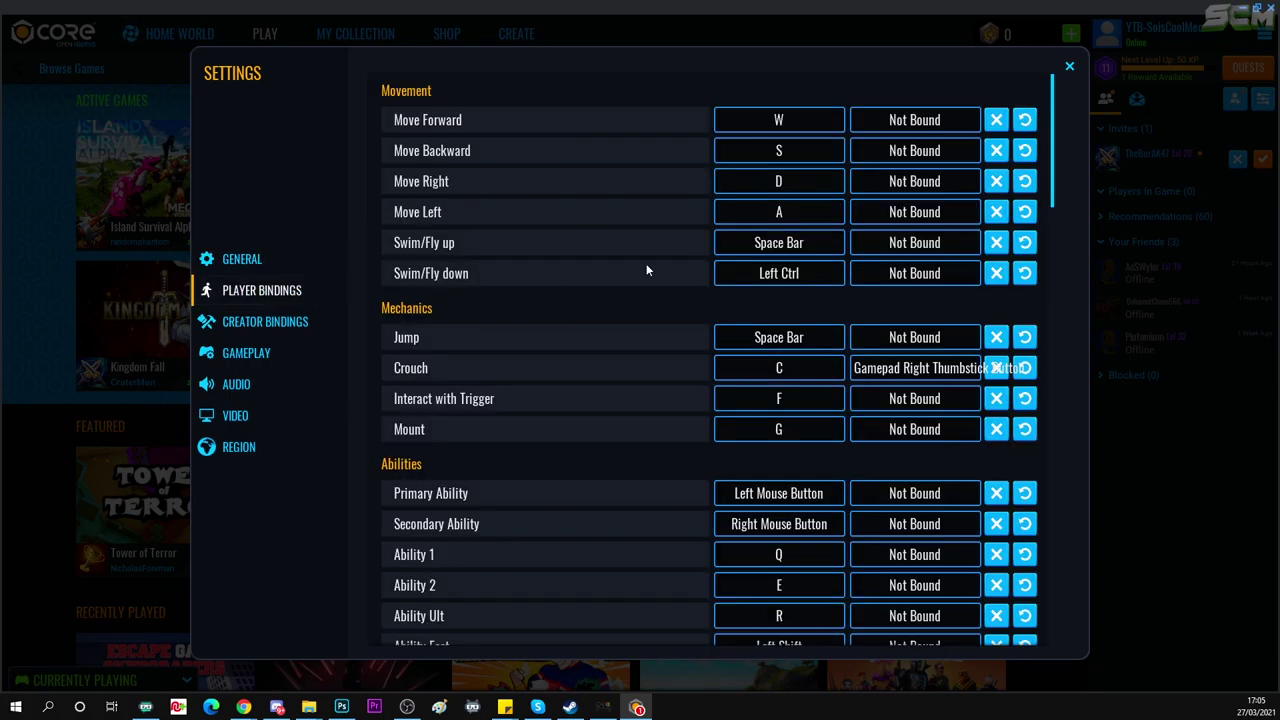
pyautogui.click(889, 369)
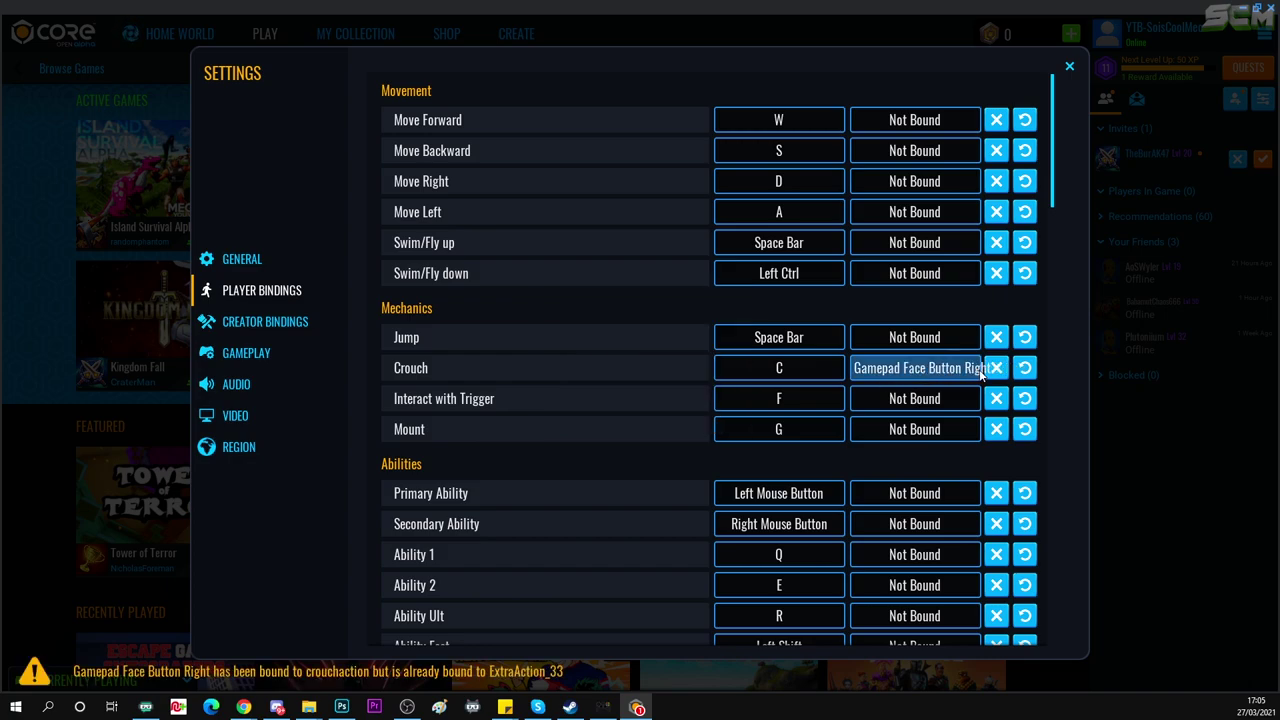
pyautogui.click(1067, 68)
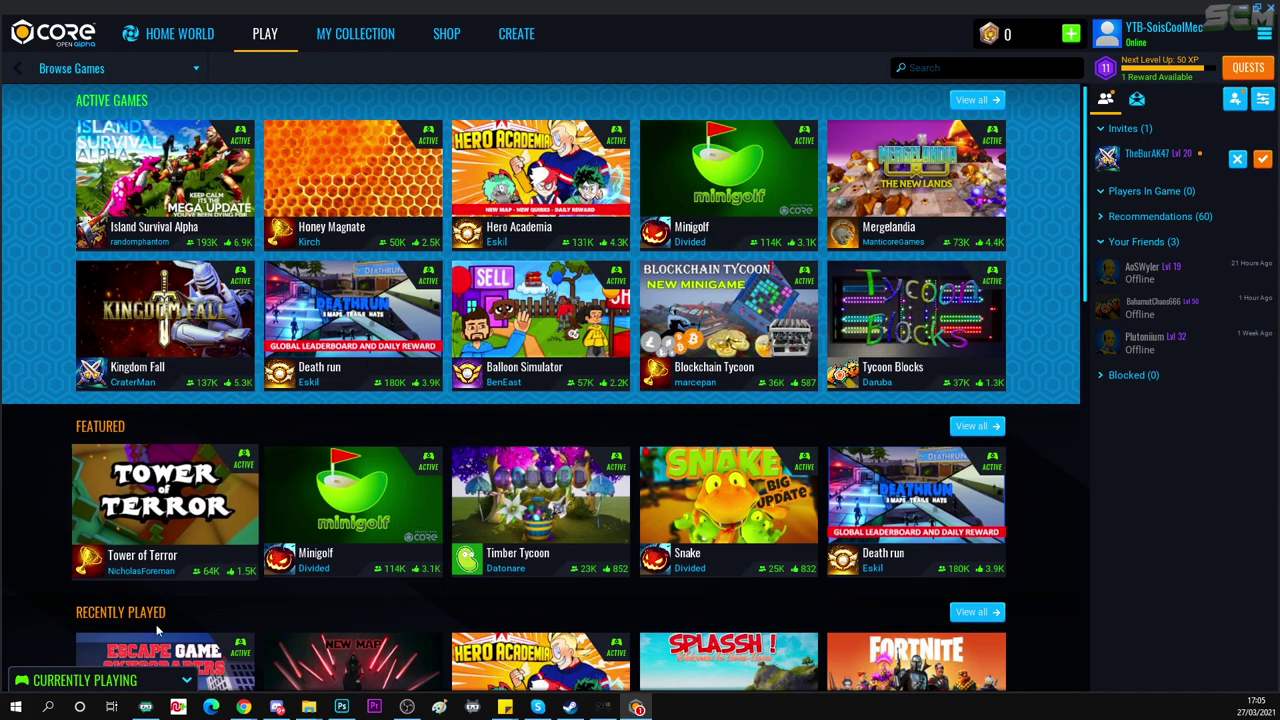
# Step: Resume the current Skyscrapers game, move the character forward and test crouching several times
pyautogui.click(117, 686)
pyautogui.click(90, 677)
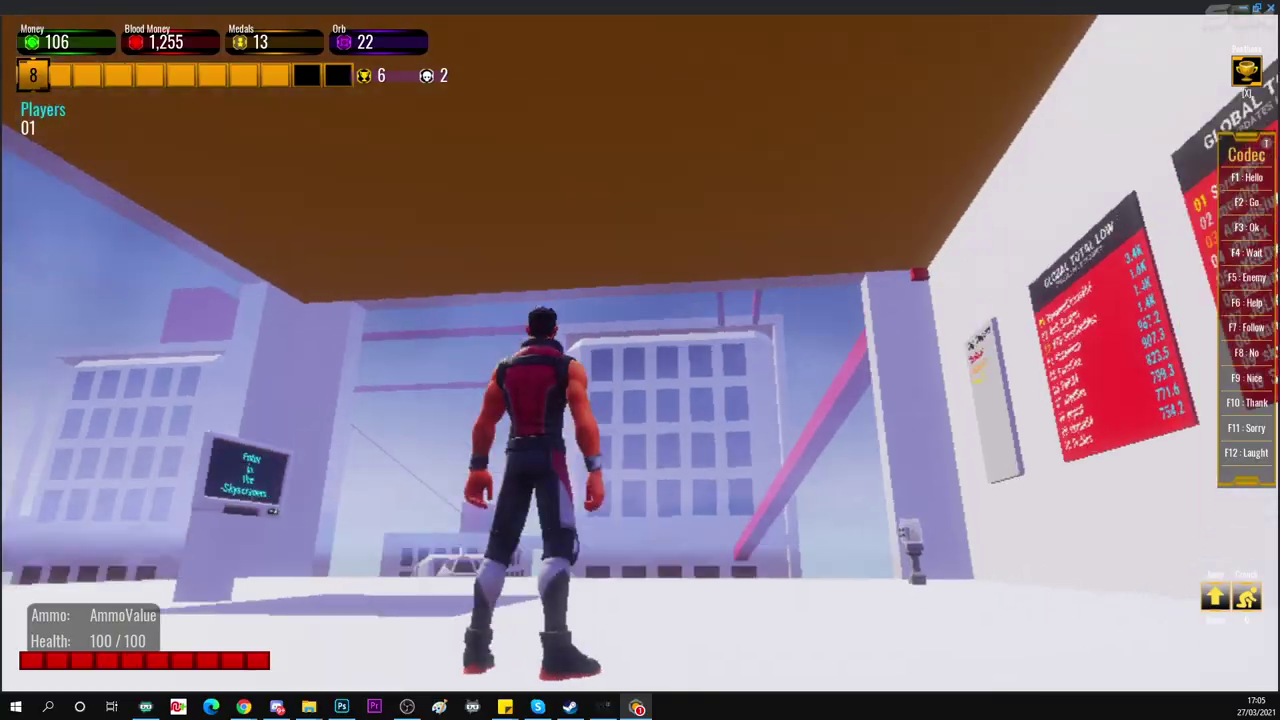
pyautogui.press('w')
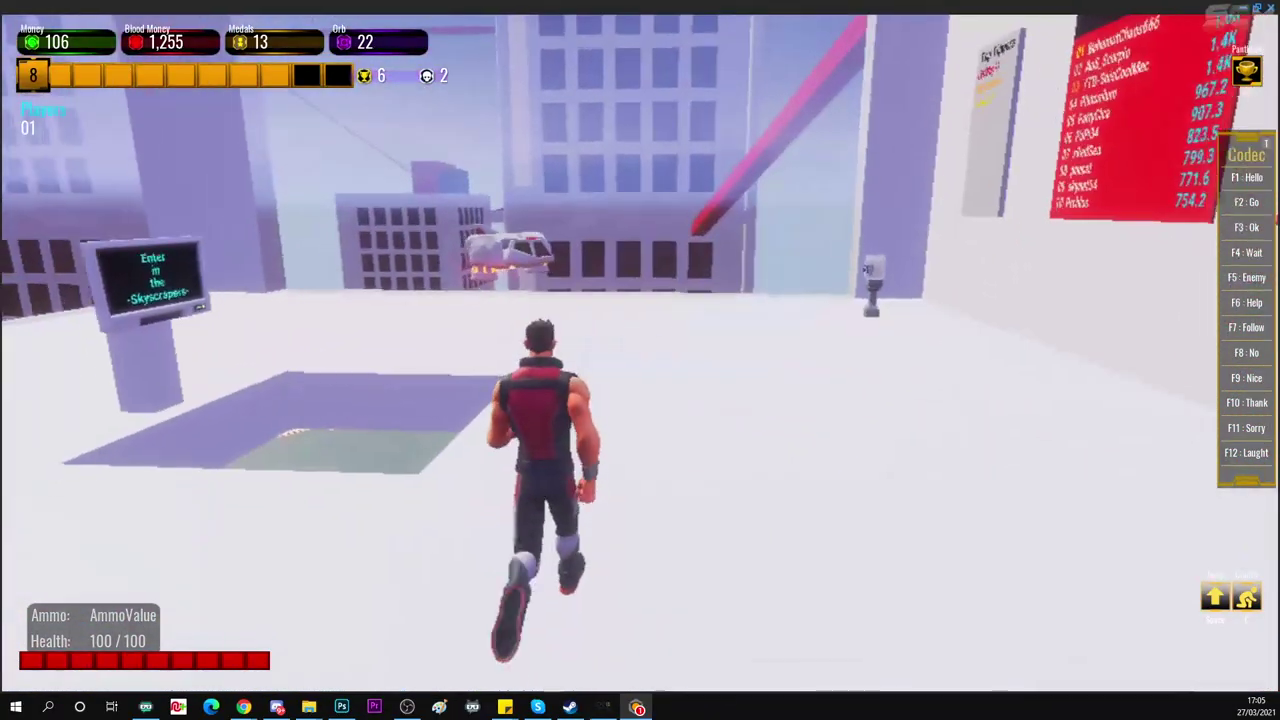
pyautogui.press('c')
pyautogui.press('c')
pyautogui.press('c')
pyautogui.press('c')
pyautogui.press('c')
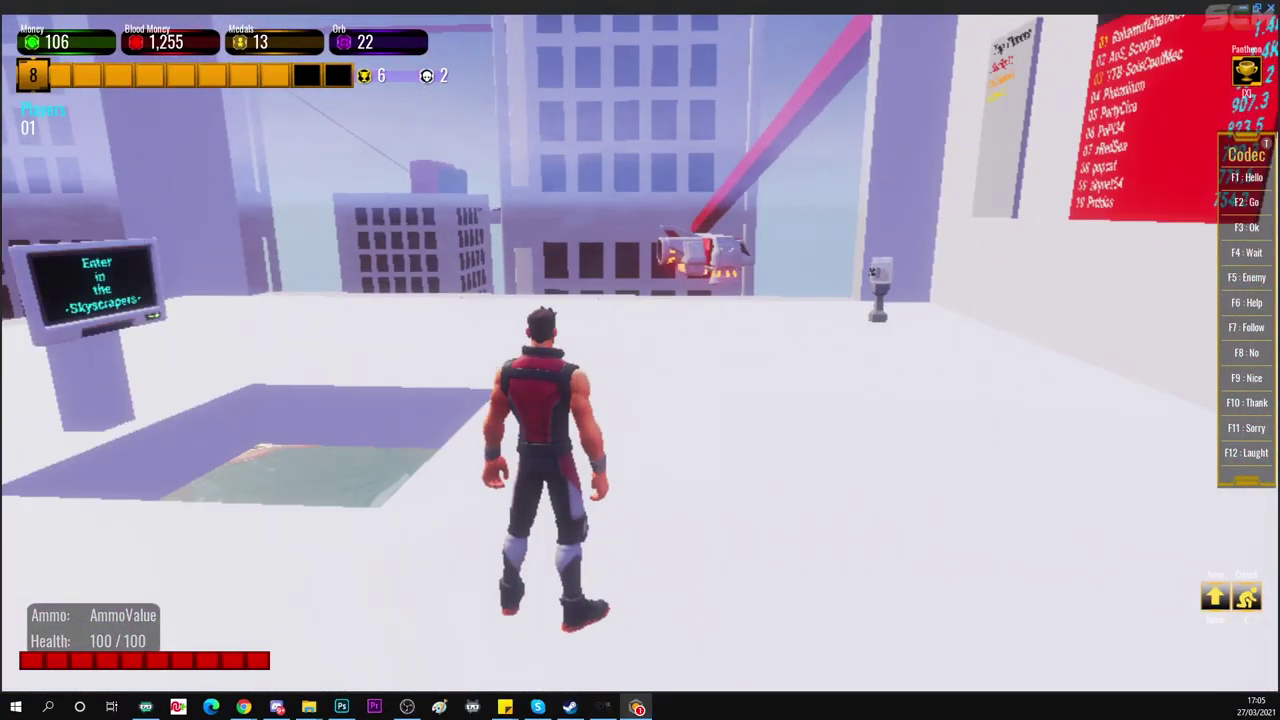
# Step: Run and jump the character through the Skyscrapers entrance onto the rooftop, and return to the Core menu
pyautogui.press('space')
pyautogui.press('w')
pyautogui.press('space')
pyautogui.press('w')
pyautogui.press('space')
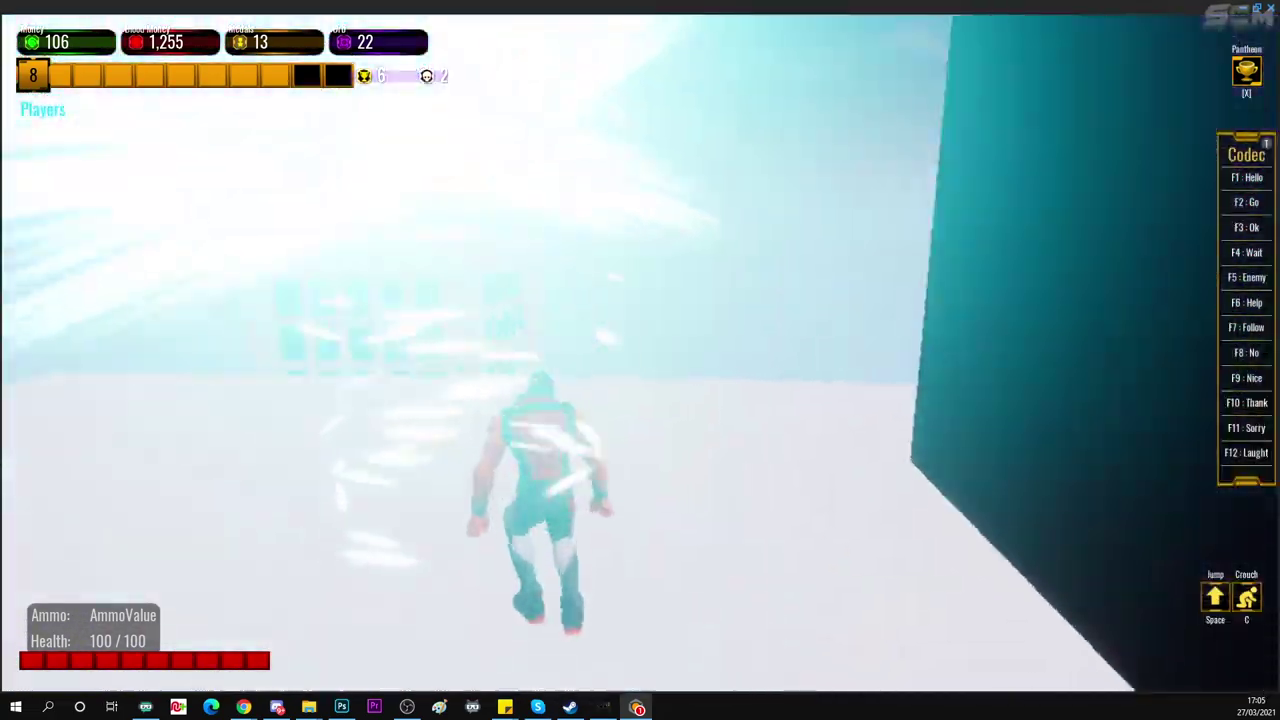
pyautogui.press('w')
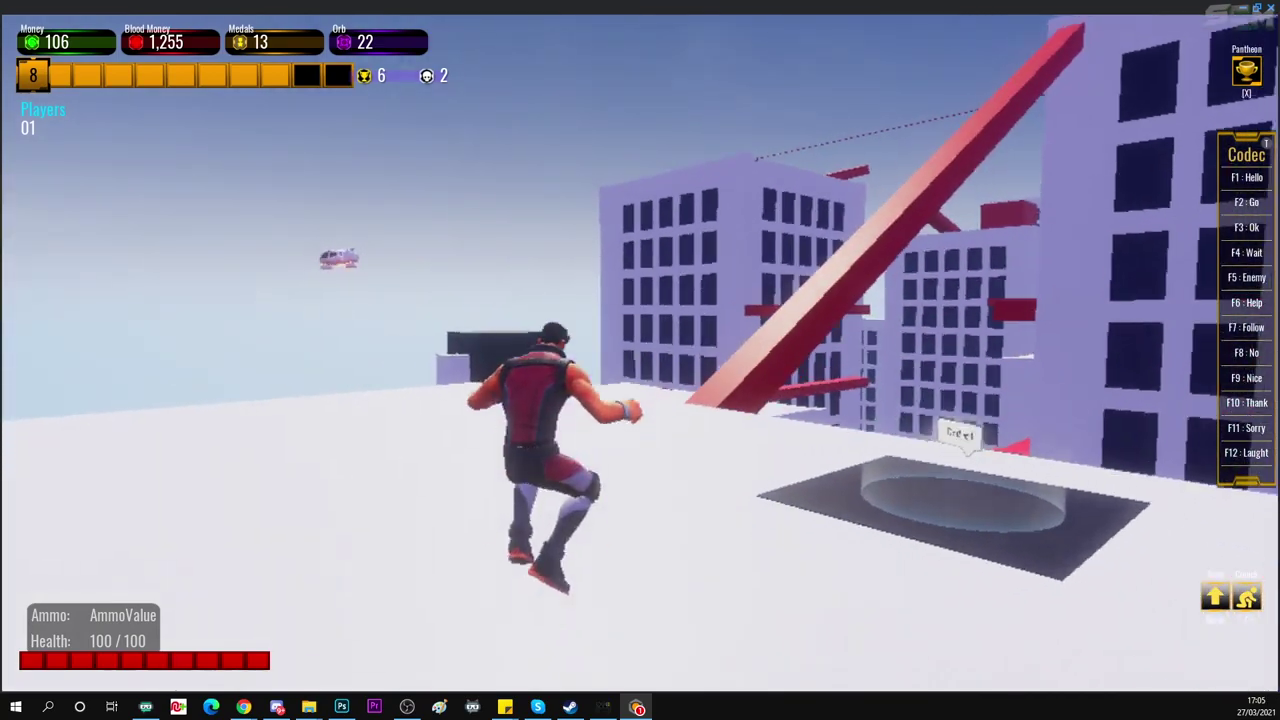
pyautogui.press('w')
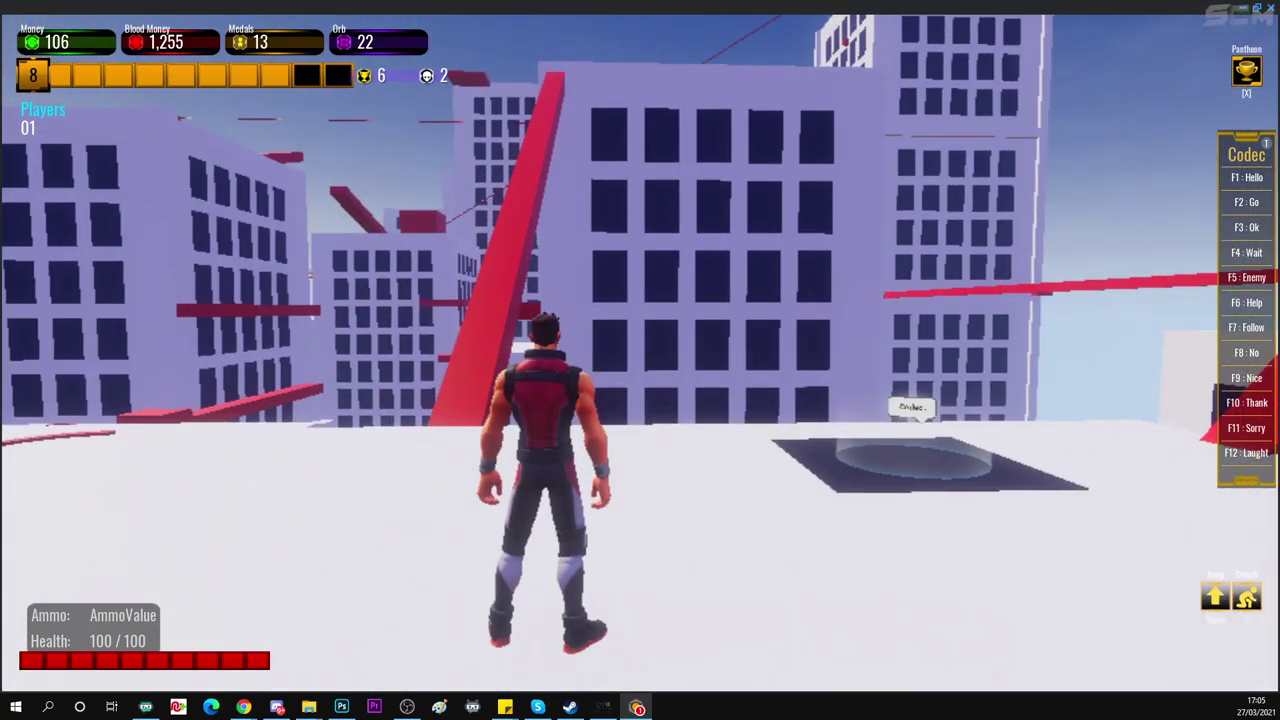
pyautogui.press('w')
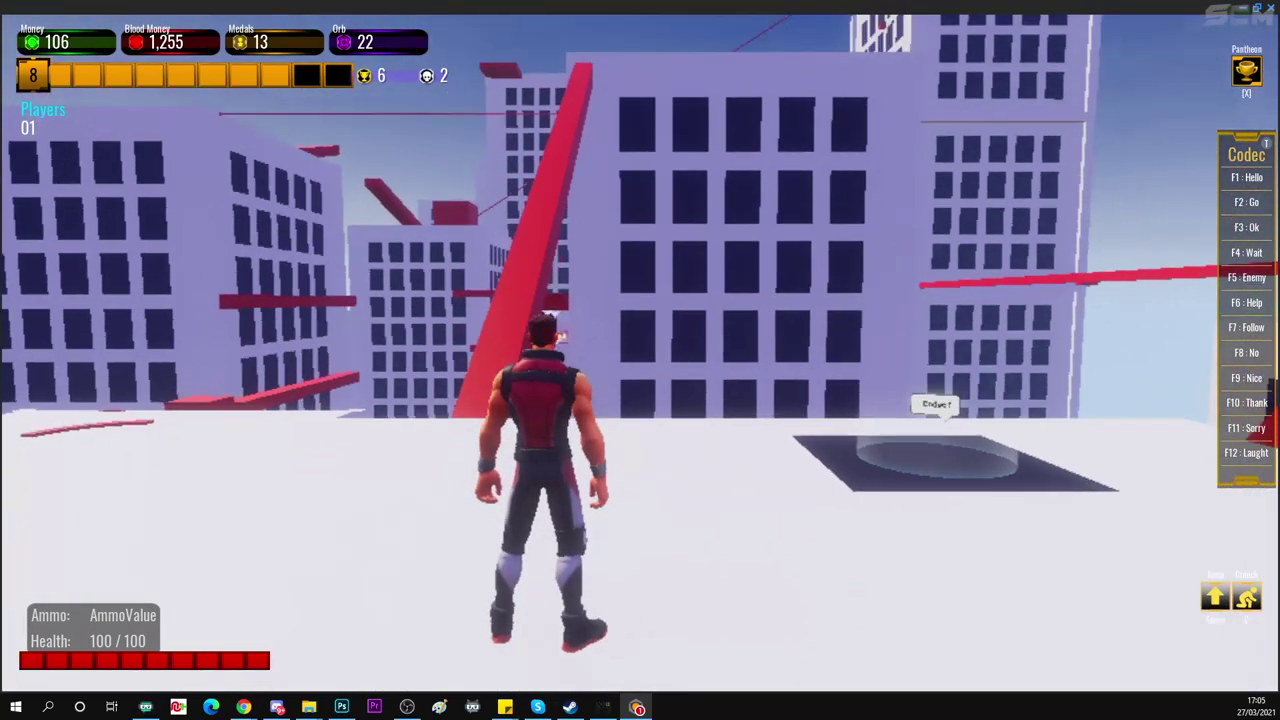
pyautogui.press('Escape')
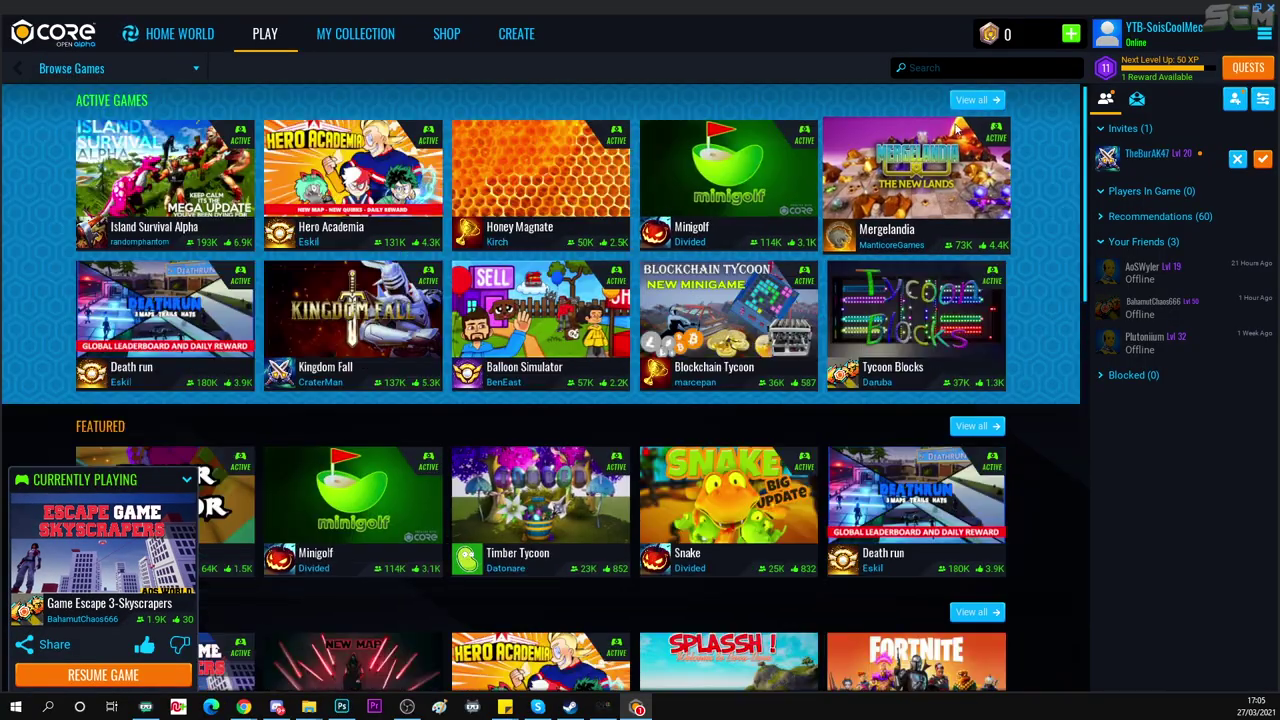
# Step: Rebind Crouch's secondary input to Gamepad Right Thumbstick Down in the player bindings, reassign it once more and close the settings
pyautogui.click(1150, 30)
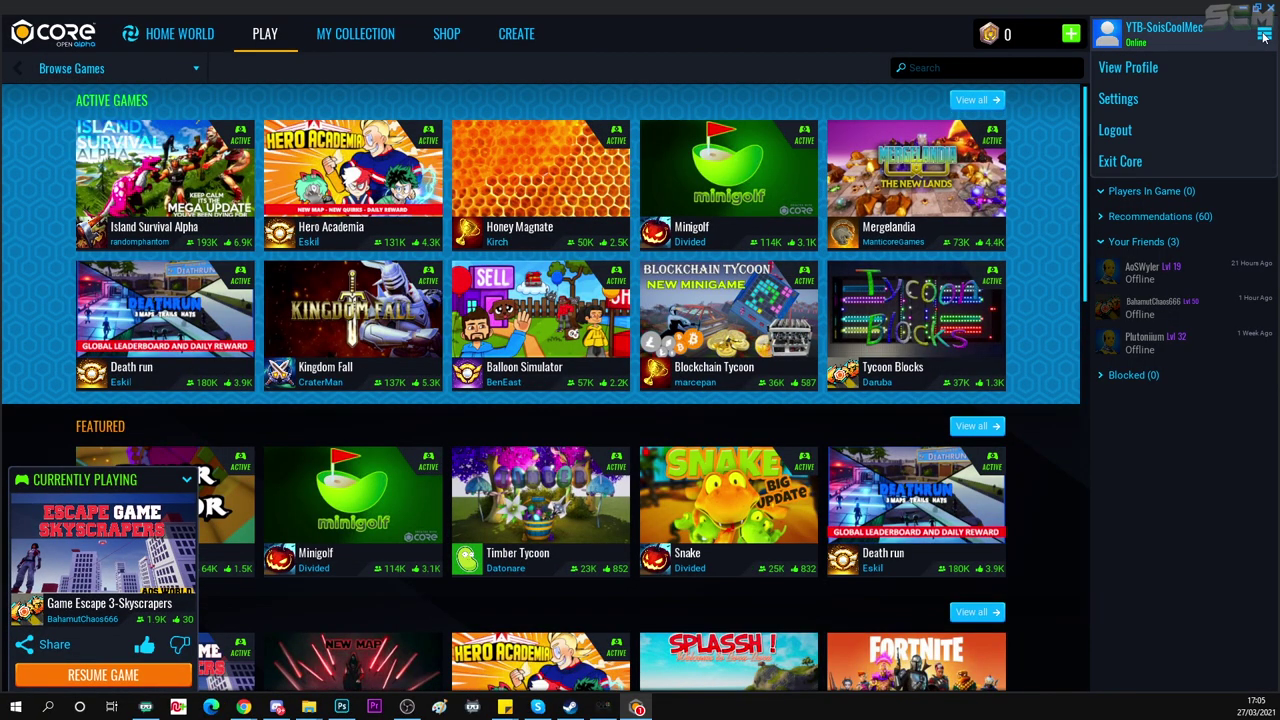
pyautogui.click(1192, 90)
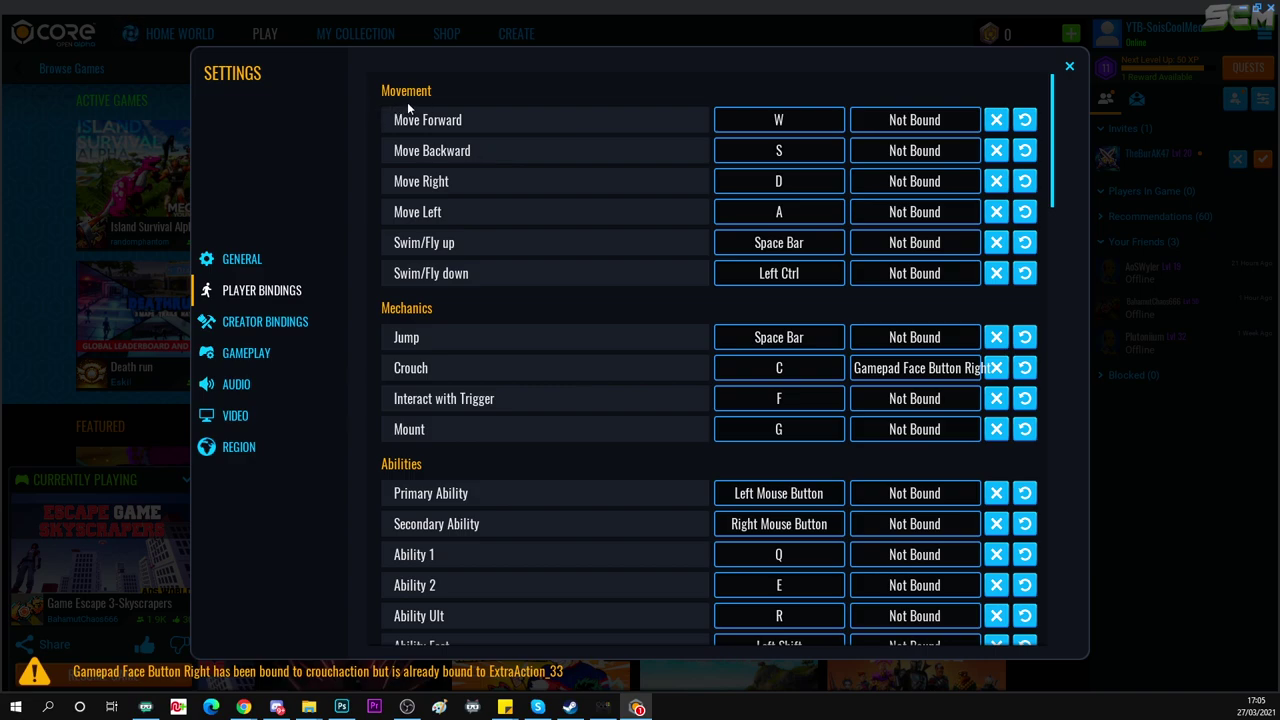
pyautogui.scroll(-10, 590, 488)
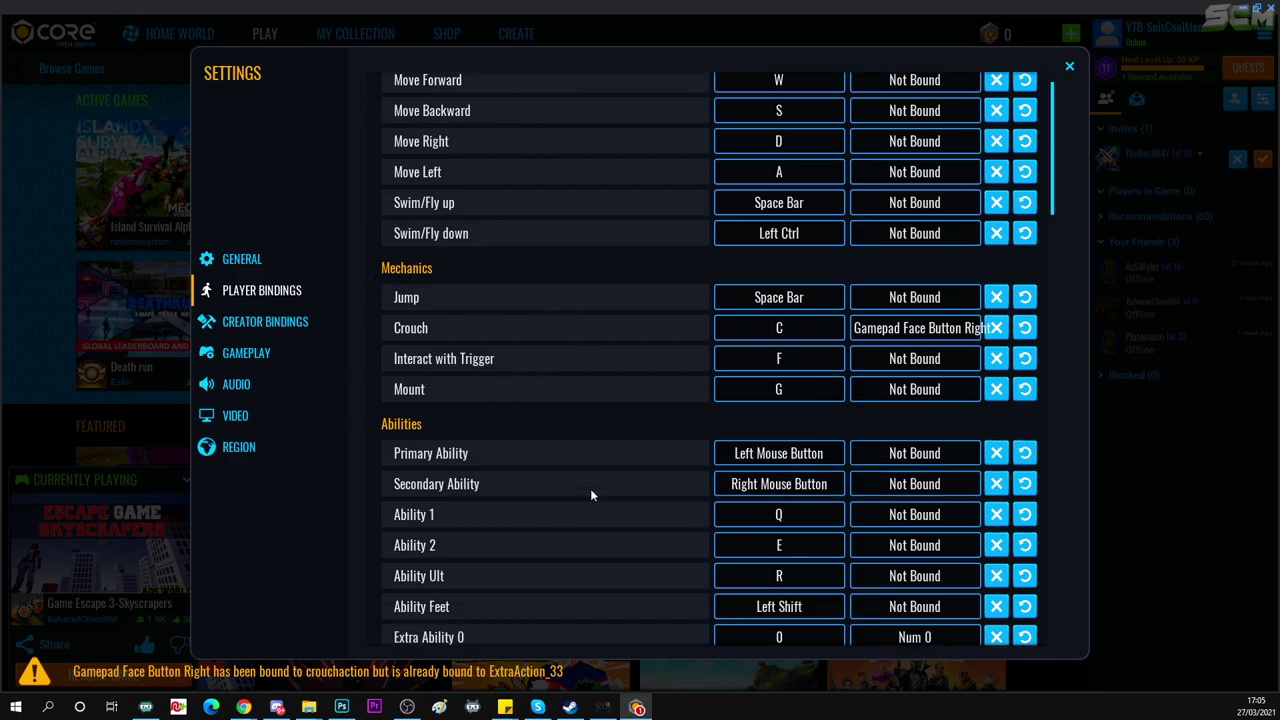
pyautogui.scroll(10, 696, 466)
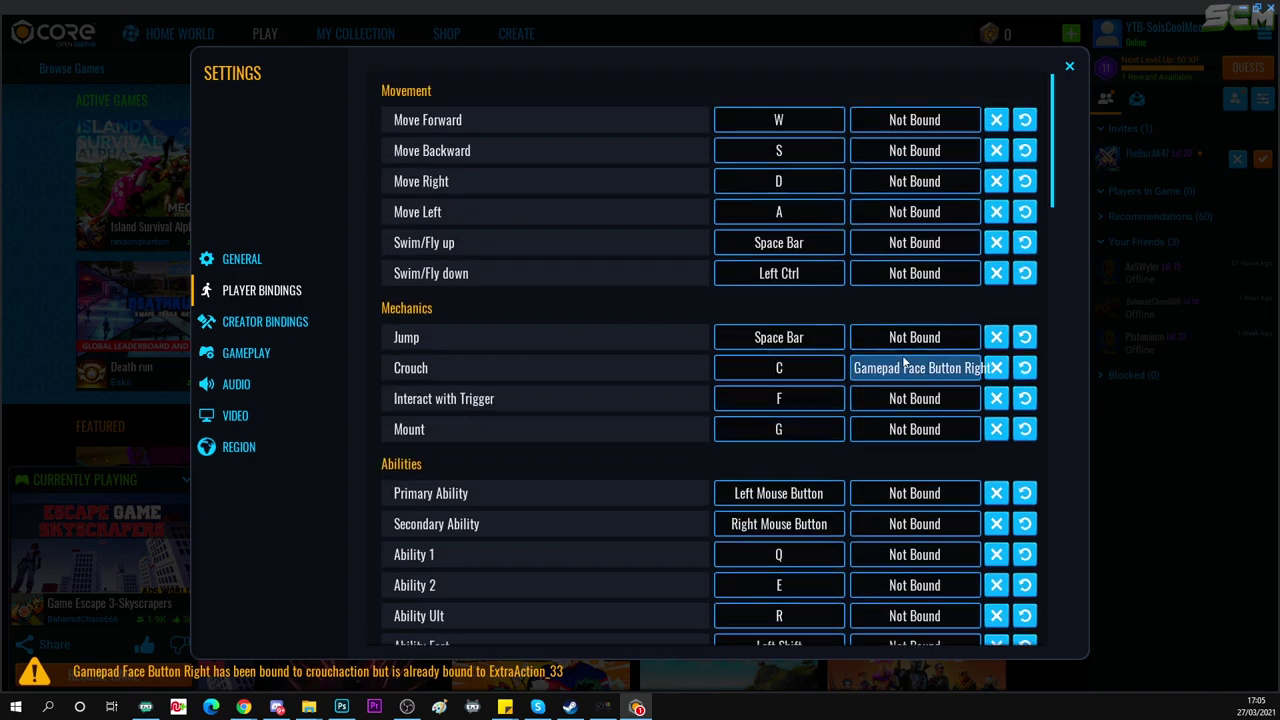
pyautogui.click(901, 369)
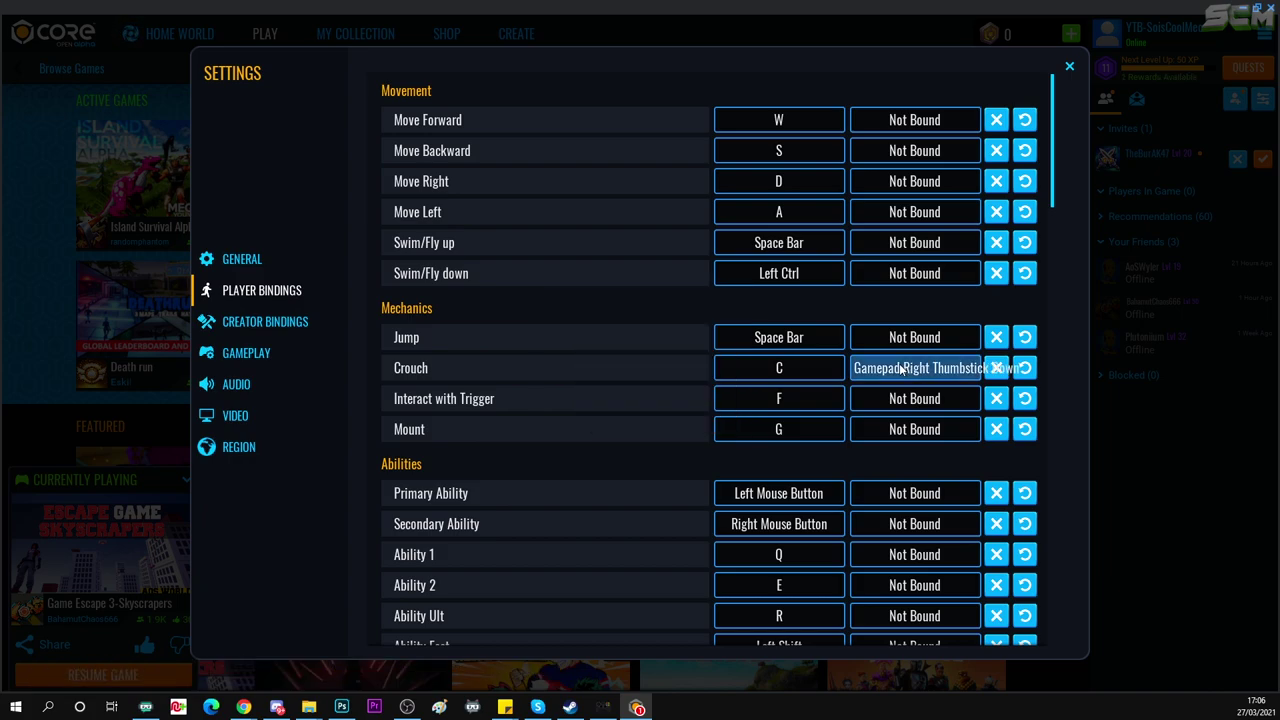
pyautogui.click(896, 372)
pyautogui.click(1069, 68)
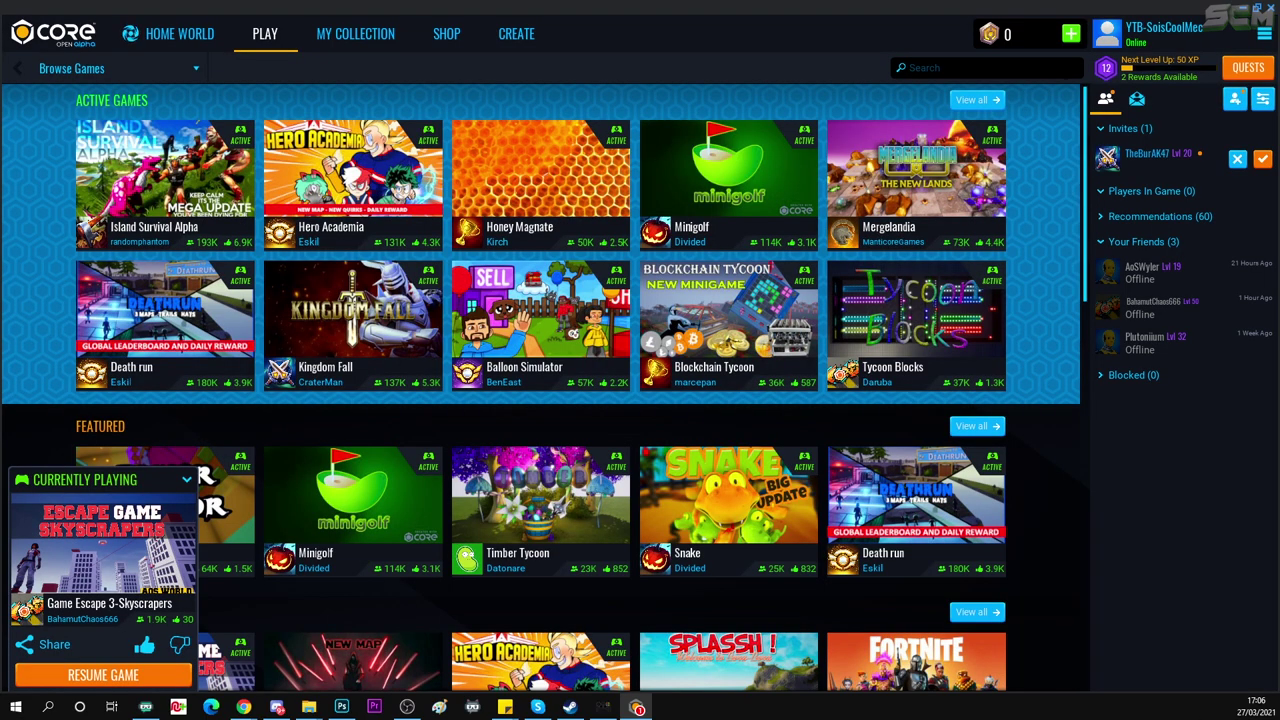